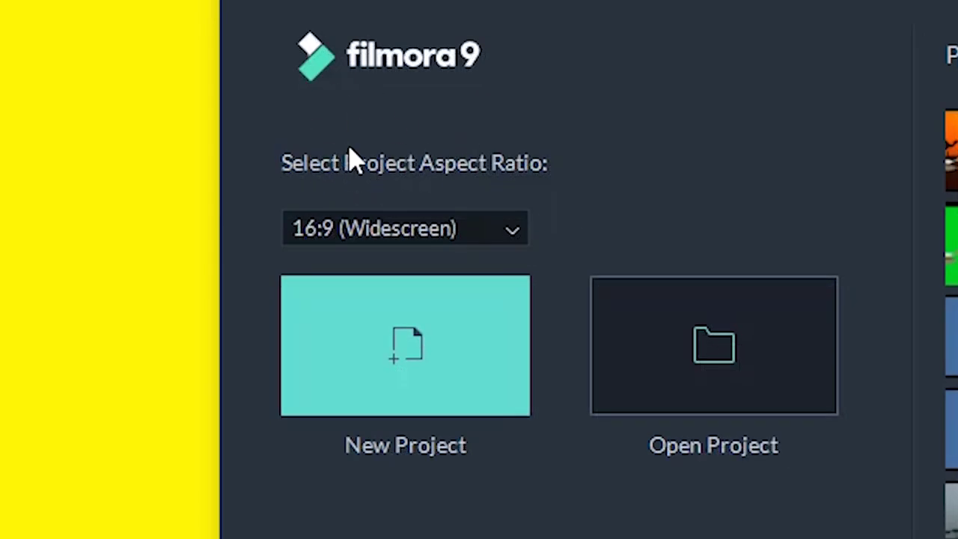
Step: Start a new project, keeping the 16:9 widescreen aspect ratio
left_click(508, 226)
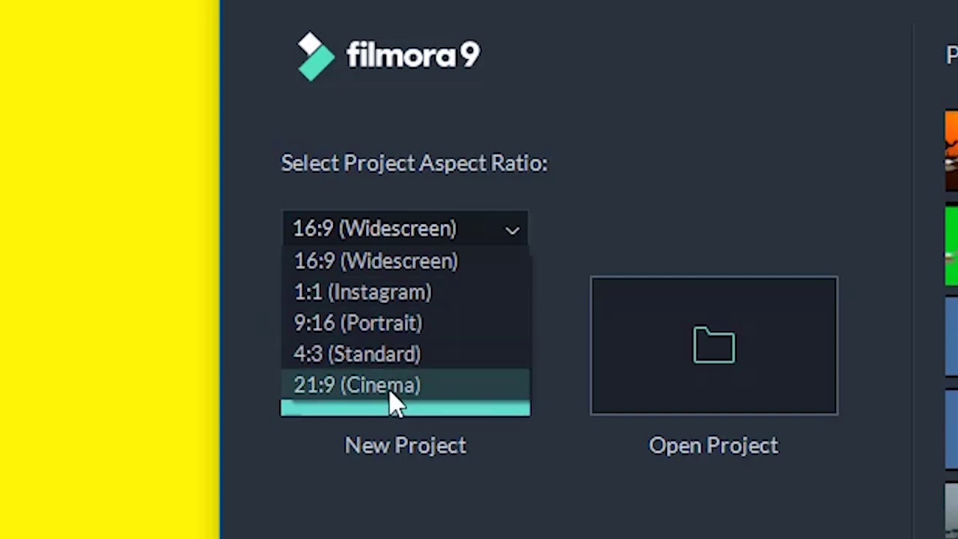
left_click(486, 491)
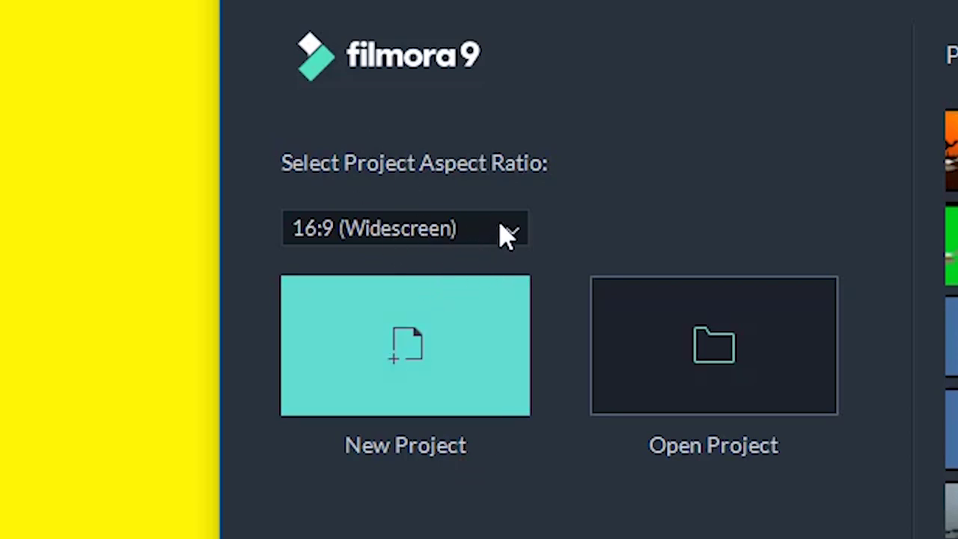
left_click(446, 334)
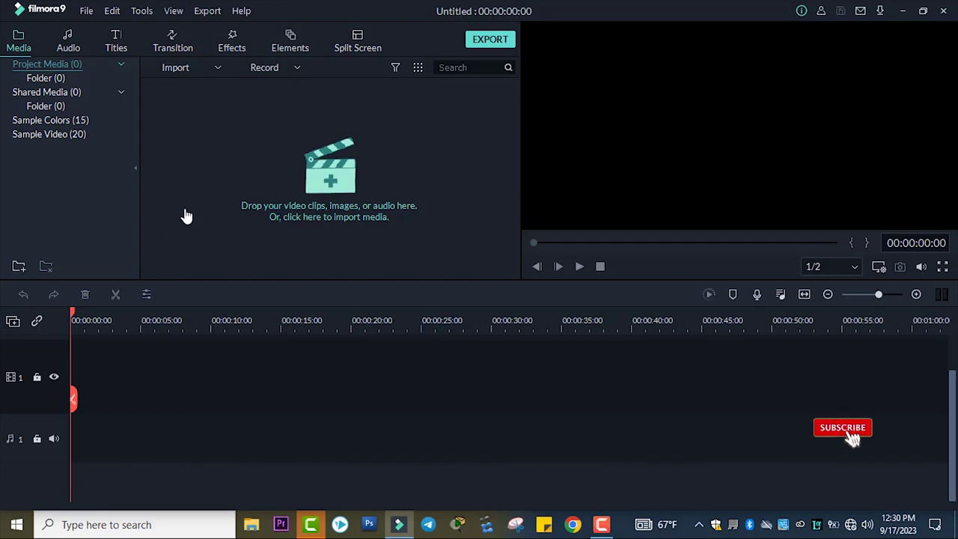
Step: Bring up the media import browser with Ctrl+I, showing the My Vlog Video folder
double_click(241, 144)
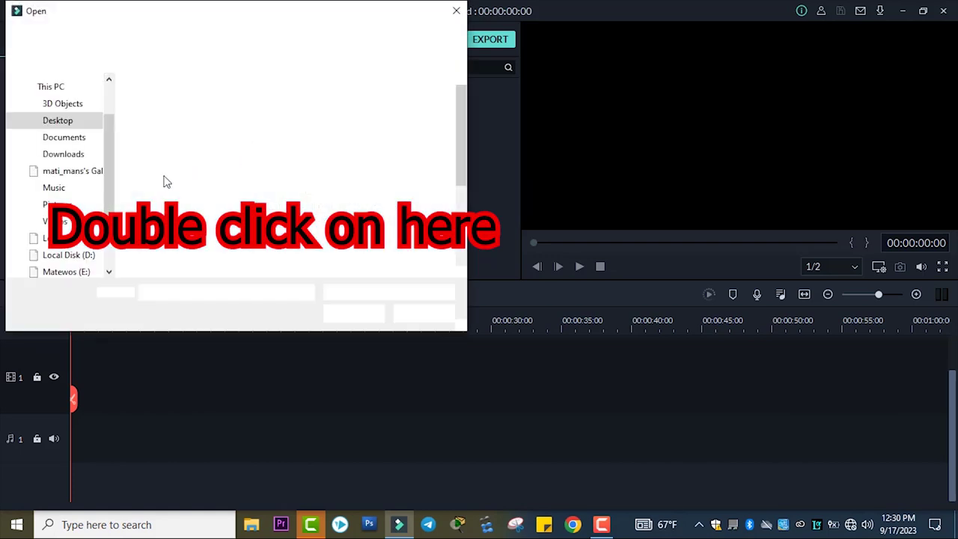
left_click(457, 11)
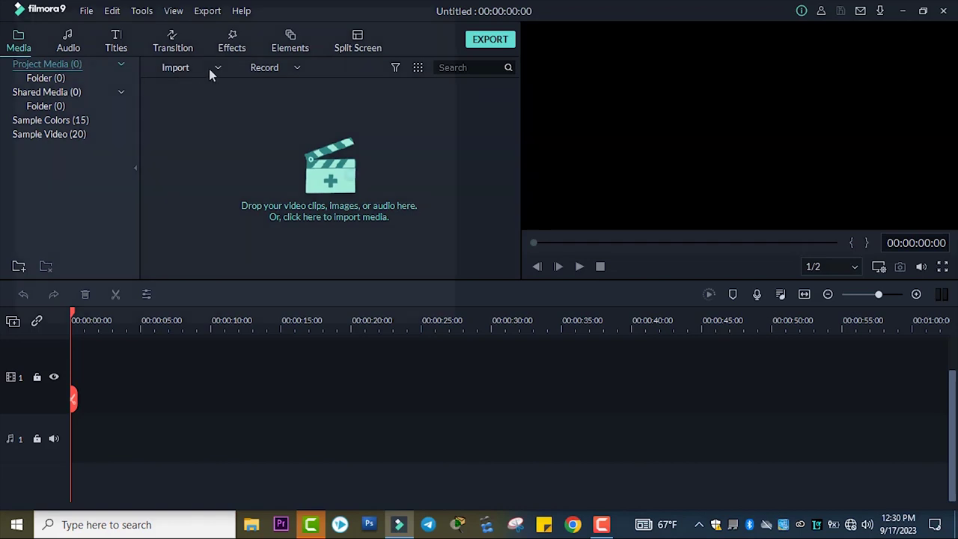
key("ctrl+i")
scroll(317, 211, "down", 3)
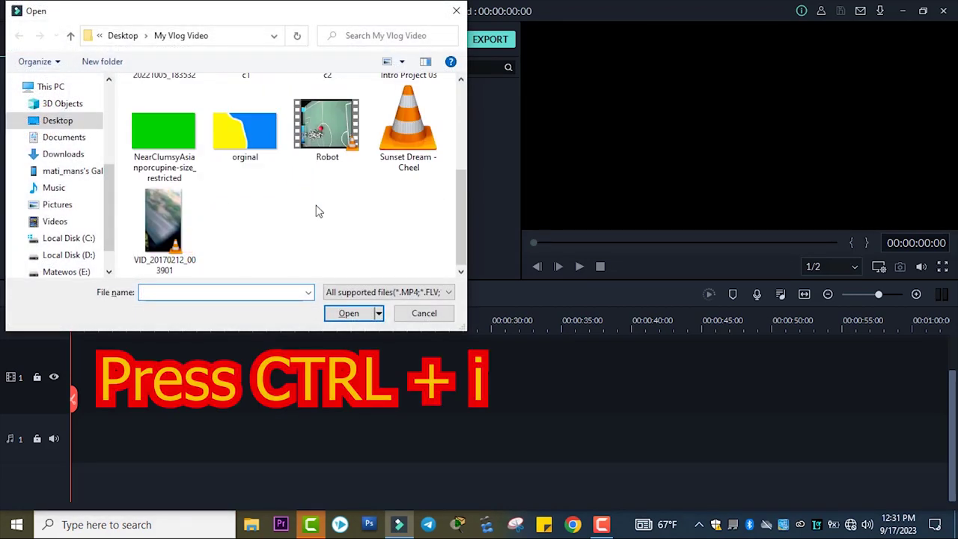
Step: Switch to Import from a Camera or a Phone and choose the connected phone as the source
left_click(424, 315)
left_click(218, 69)
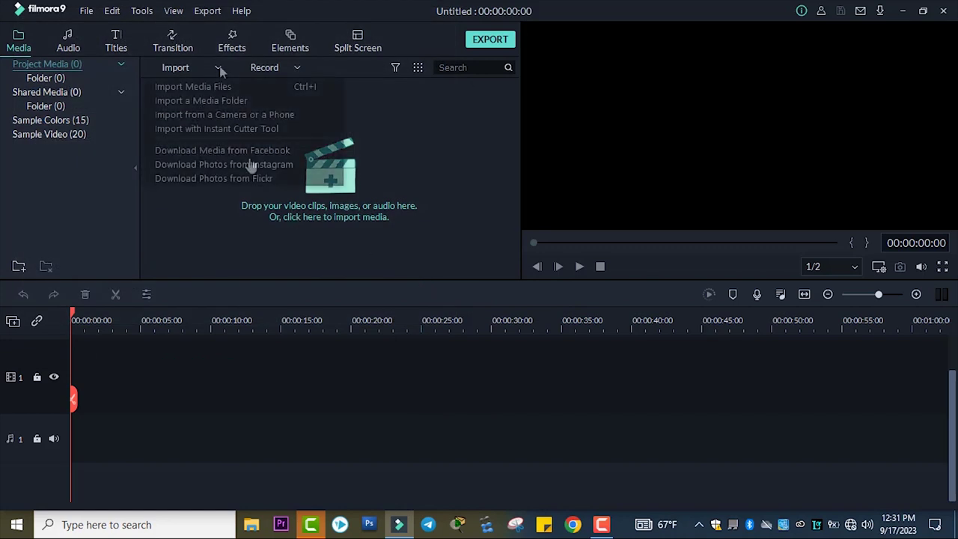
left_click(232, 112)
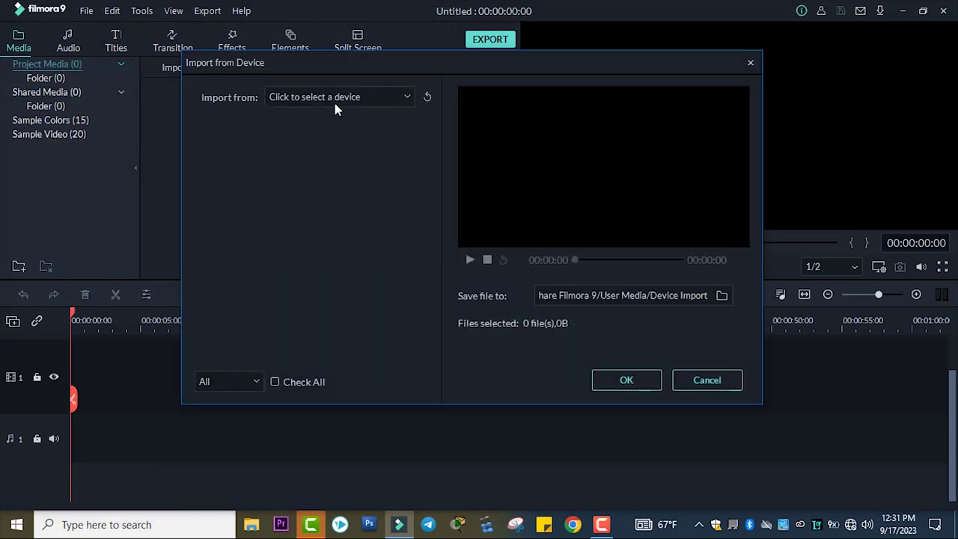
left_click(408, 98)
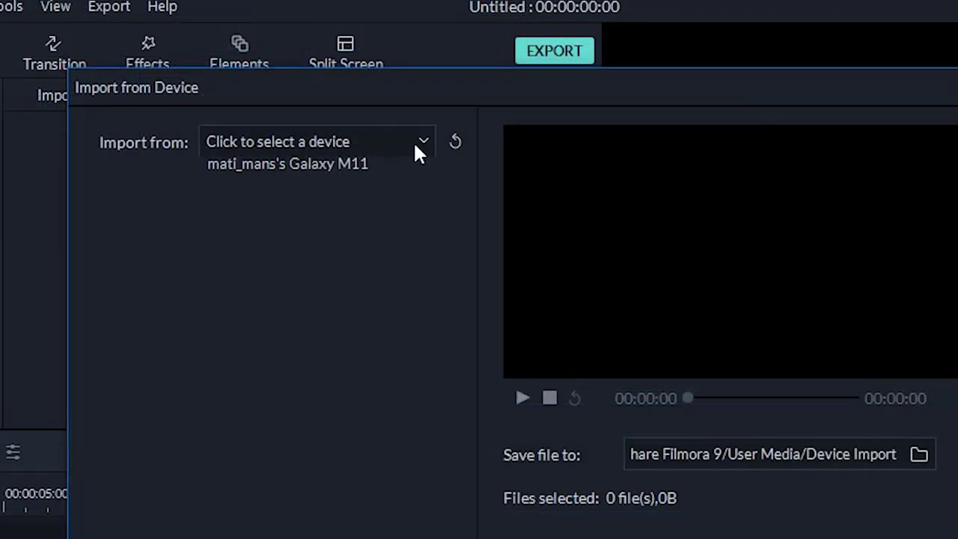
left_click(353, 168)
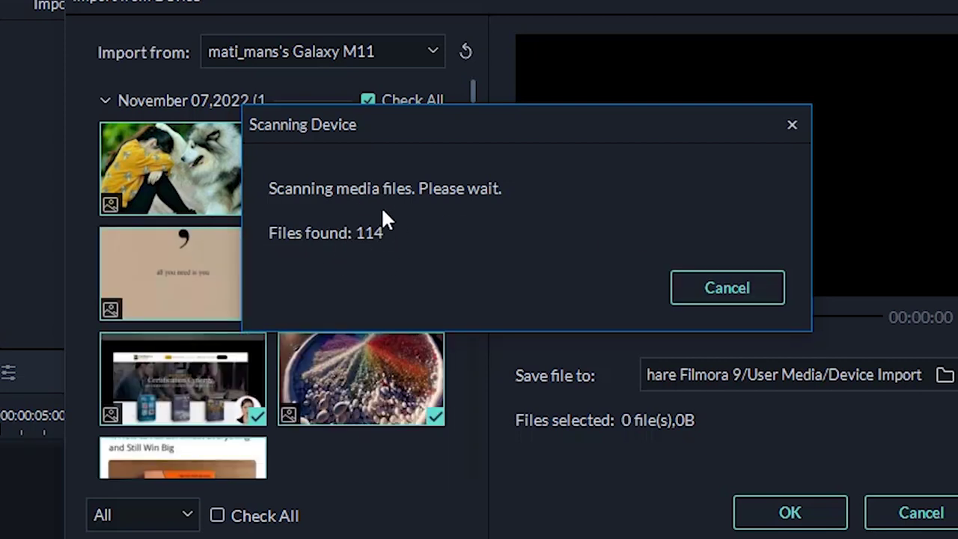
Step: Stop the phone scan and scroll through its photo thumbnails
left_click(723, 288)
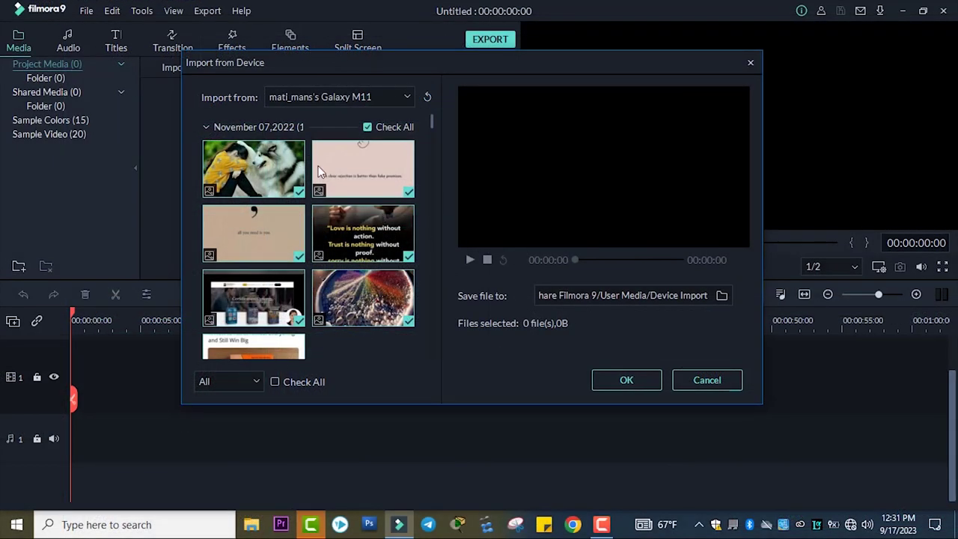
scroll(347, 175, "down", 10)
scroll(366, 198, "down", 15)
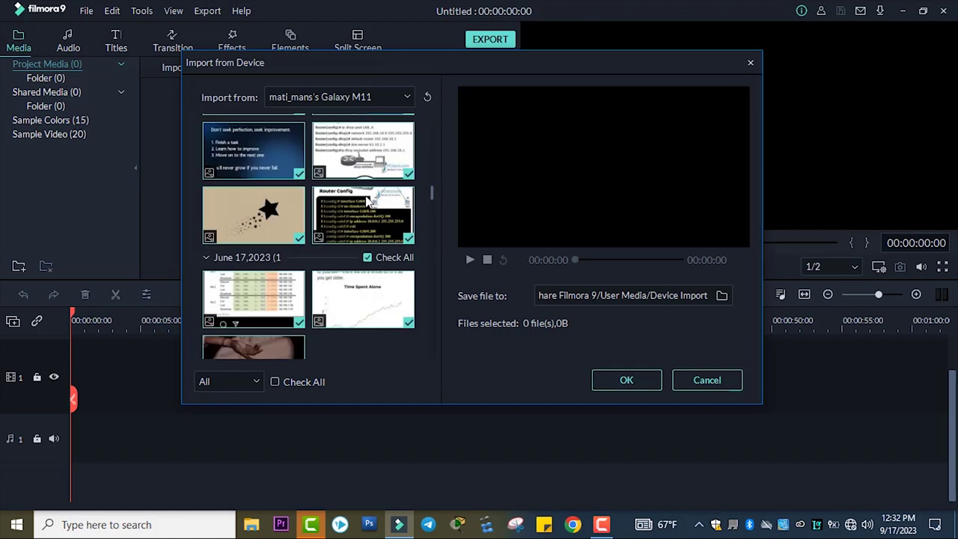
scroll(365, 198, "down", 10)
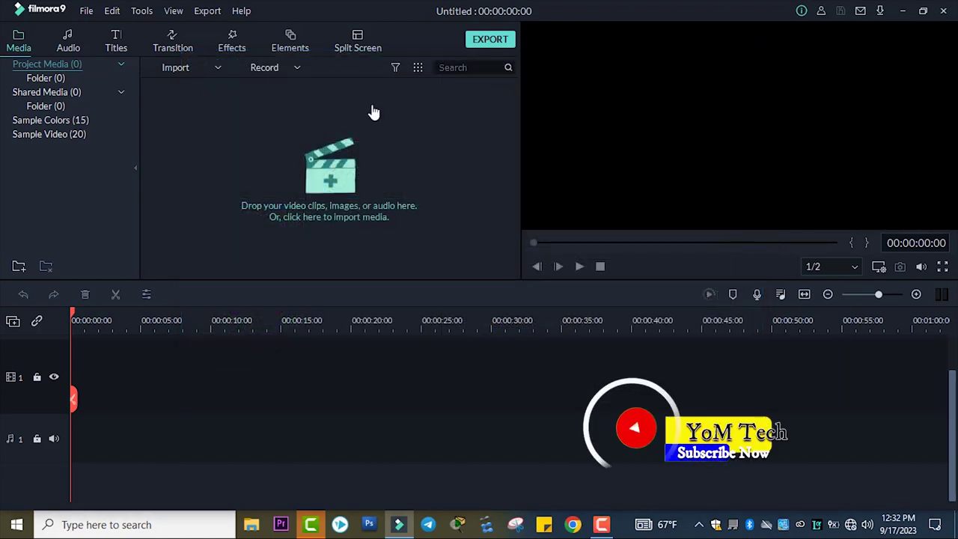
Step: Drag the My Vlog Video folder from the desktop into Filmora, importing its 13 clips, images and audio files
left_click(901, 12)
left_click_drag(26, 336, 389, 168)
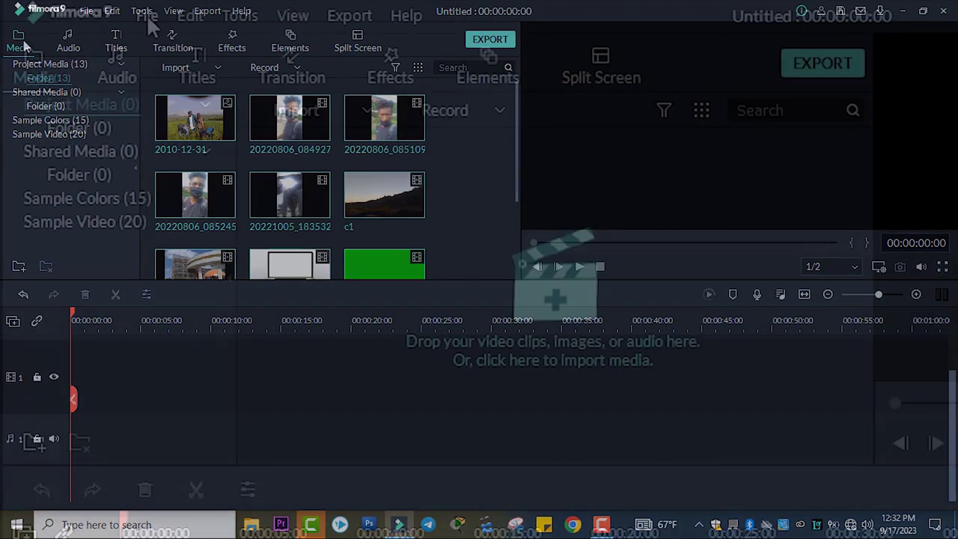
left_click(86, 10)
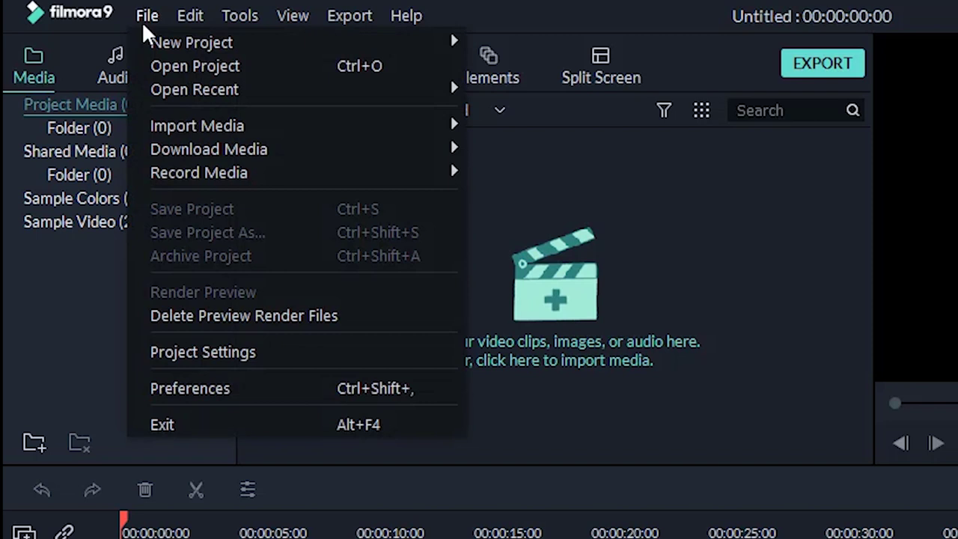
mouse_move(200, 133)
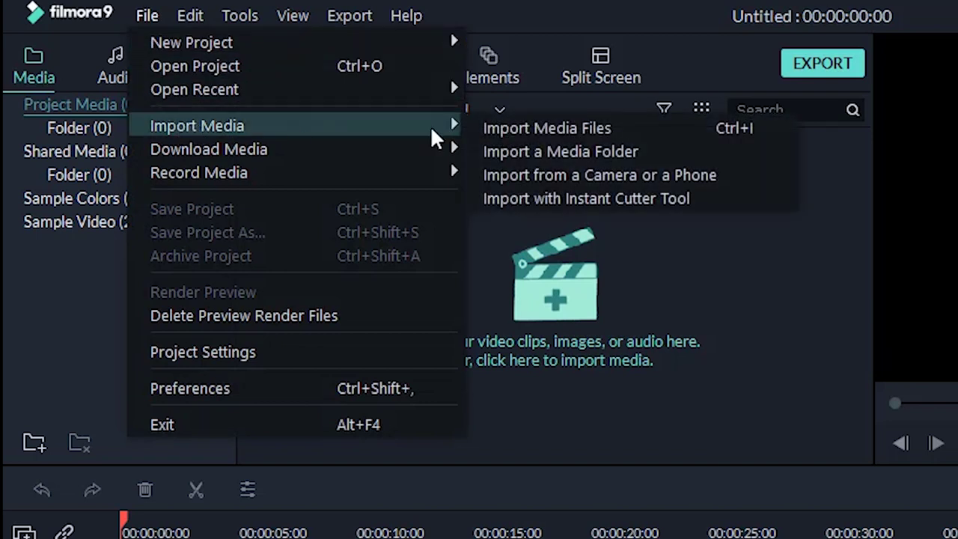
left_click(571, 128)
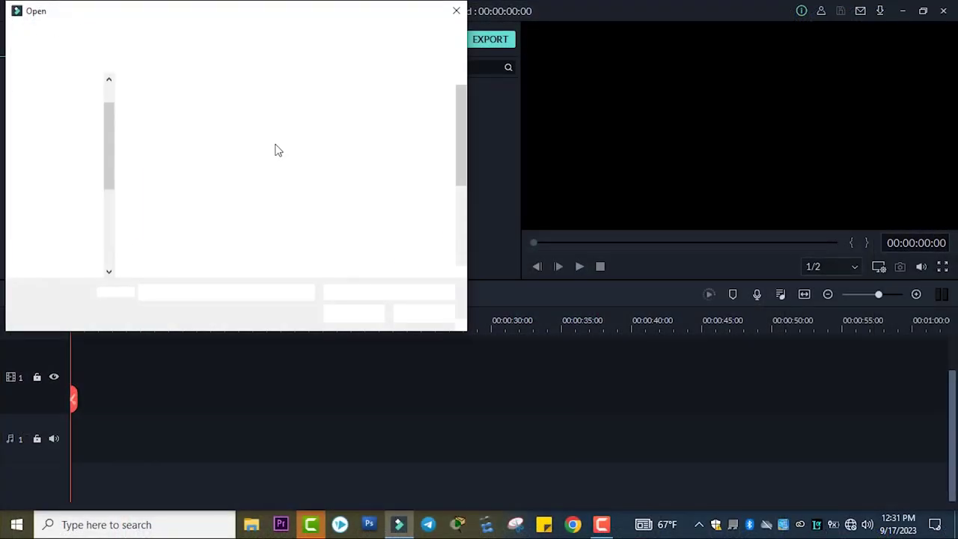
left_click(457, 13)
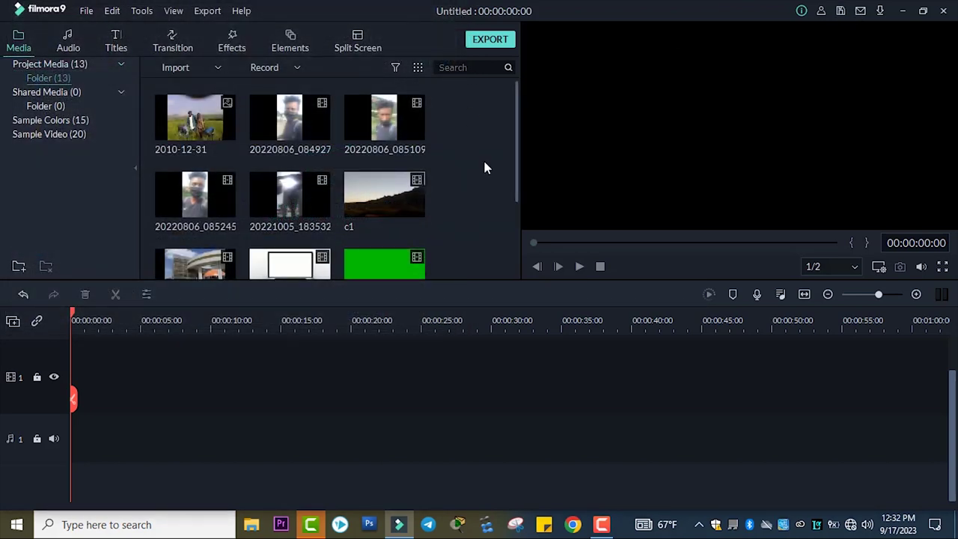
scroll(483, 169, "down", 3)
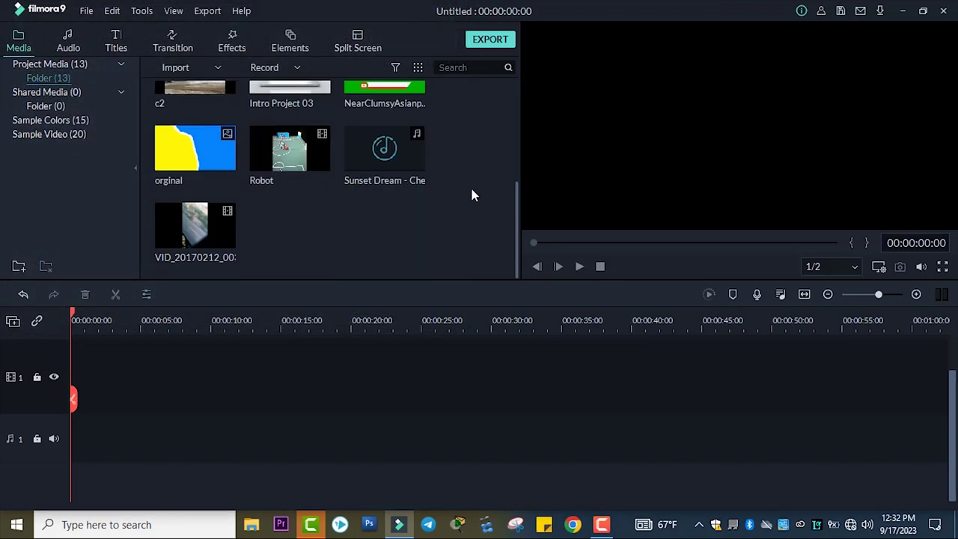
scroll(472, 194, "up", 5)
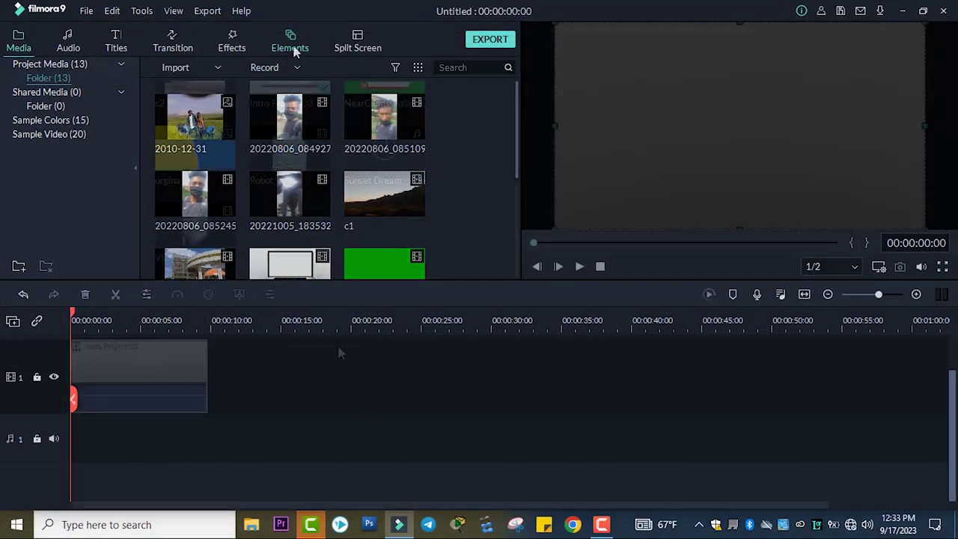
Step: Place c1 after Intro Project 03 on the timeline, drag its volume to -∞ dB, and show Elements
scroll(342, 171, "down", 5)
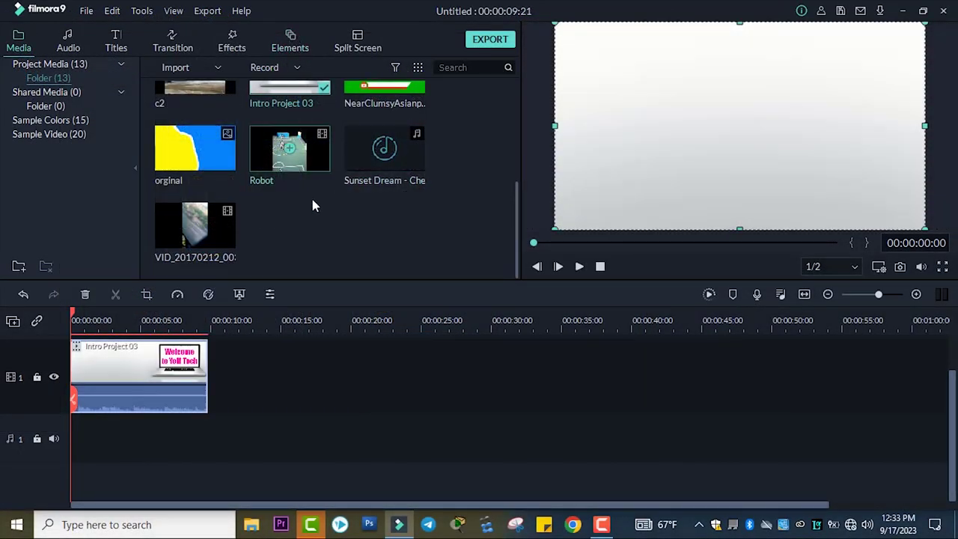
scroll(397, 188, "up", 3)
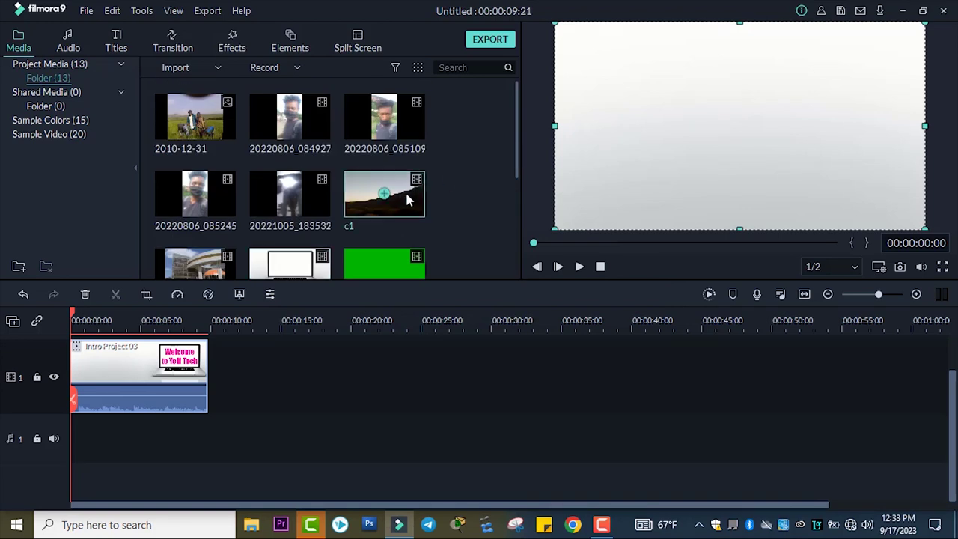
left_click_drag(406, 241, 212, 373)
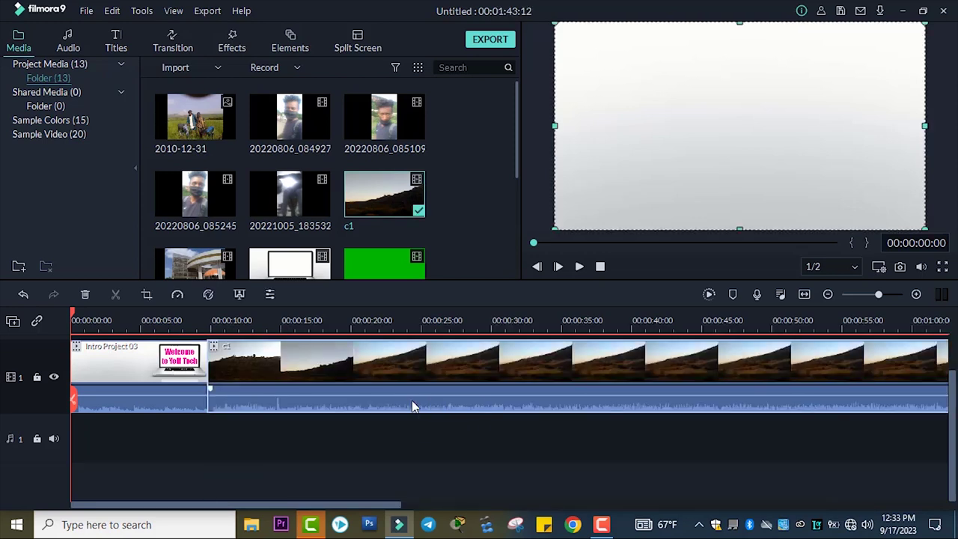
left_click_drag(422, 393, 419, 421)
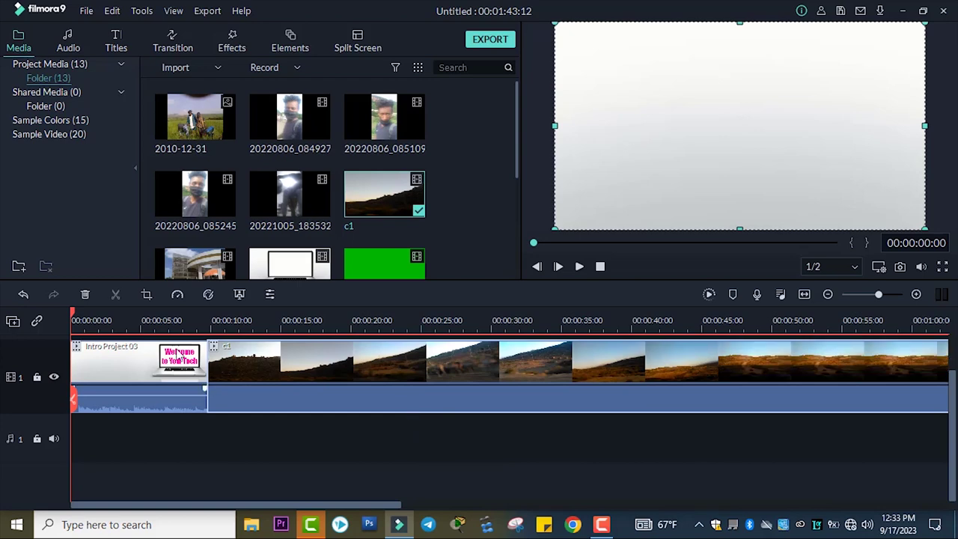
left_click(290, 41)
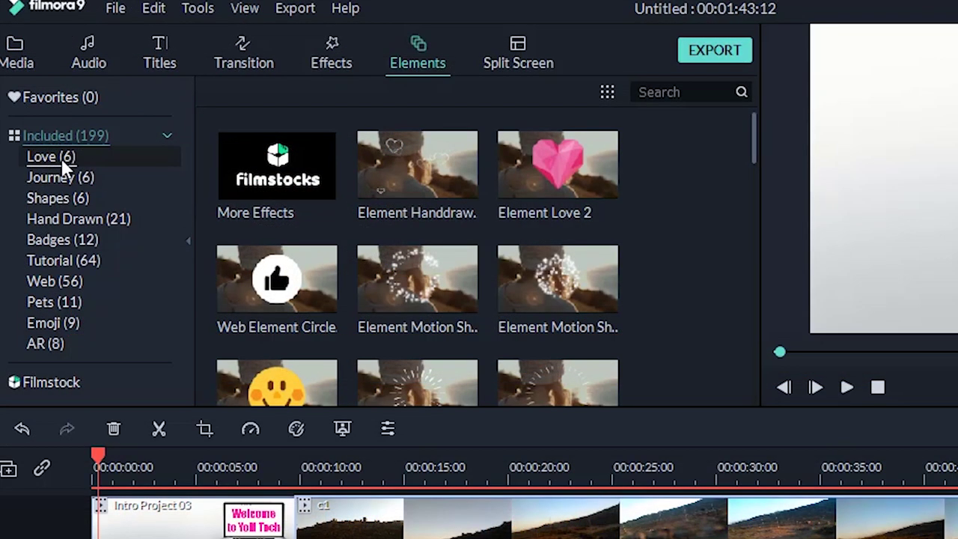
Step: Add the thumbs-up Web Element Circle to track 2 above the intro
left_click_drag(754, 150, 746, 326)
left_click(417, 247)
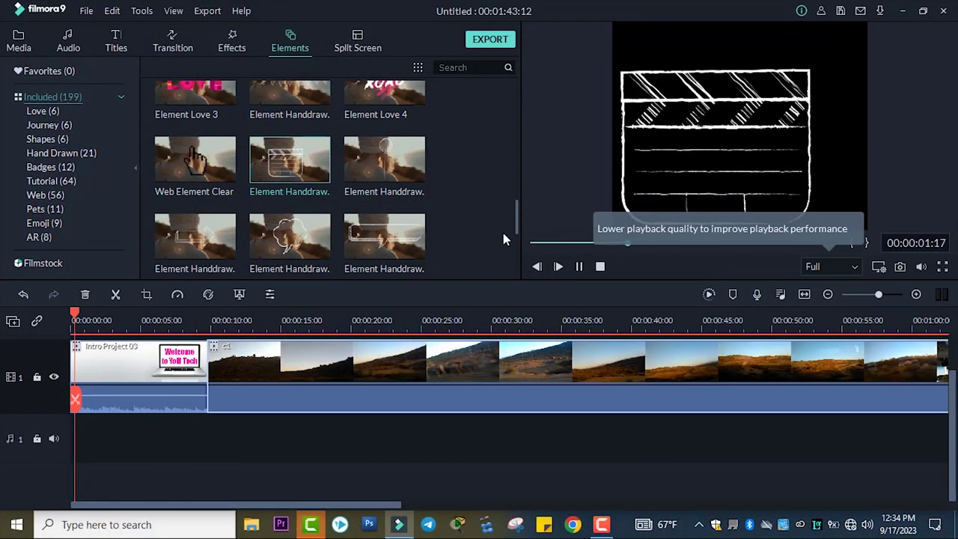
mouse_move(403, 223)
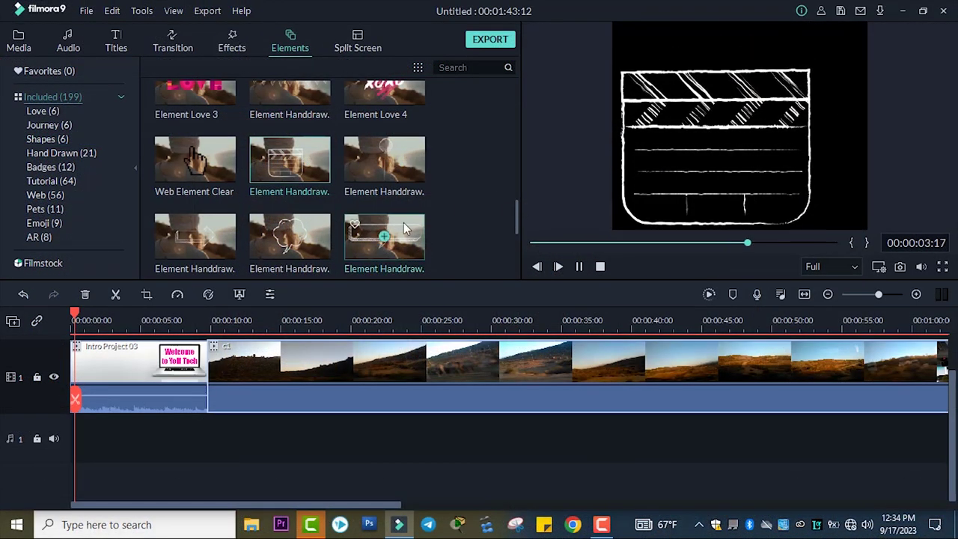
scroll(445, 191, "up", 5)
mouse_move(213, 137)
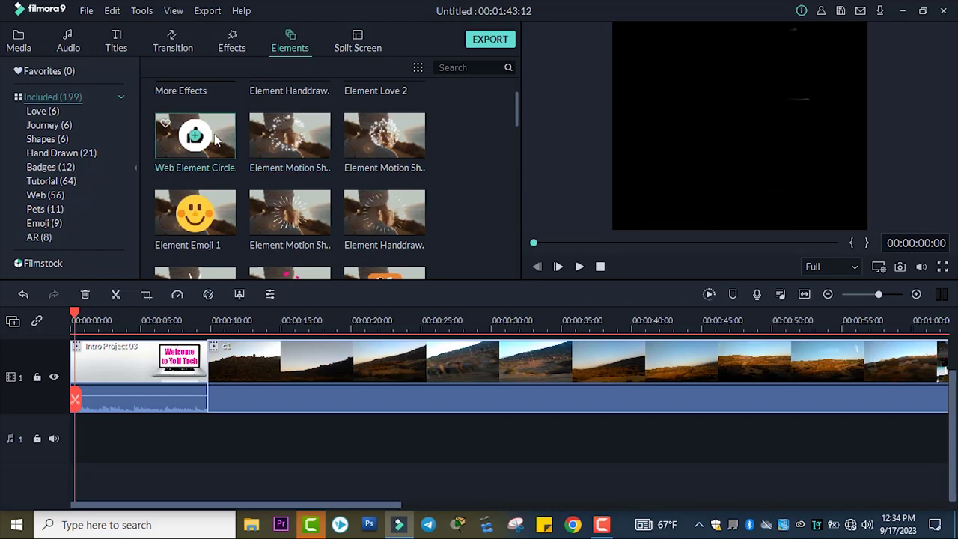
scroll(955, 402, "up", 2)
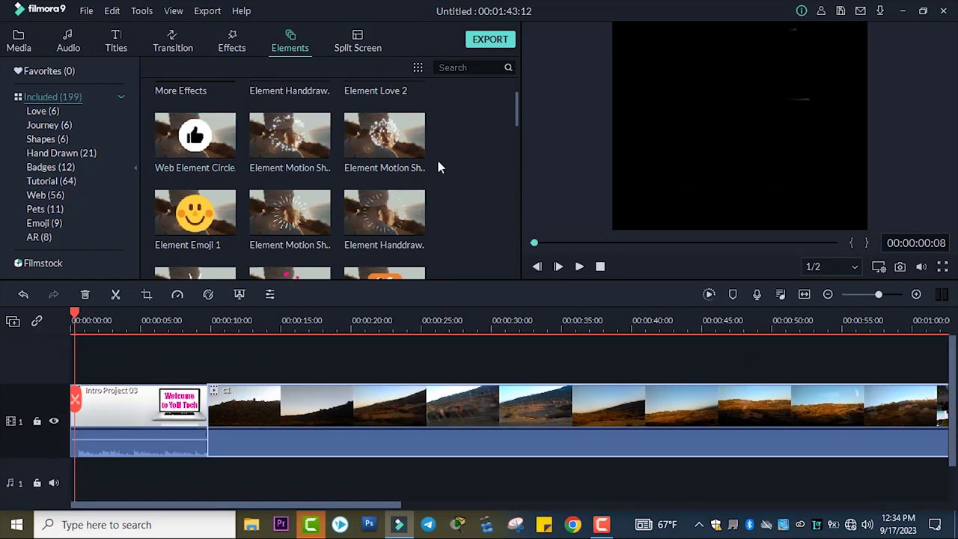
left_click_drag(198, 215, 117, 359)
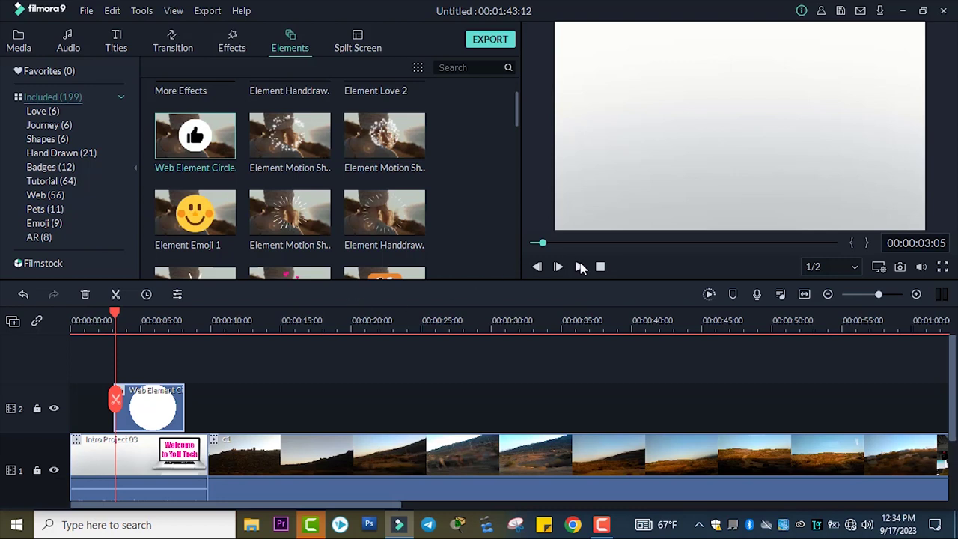
Step: Shrink the thumbs-up element and move it onto the laptop's right side
left_click(581, 268)
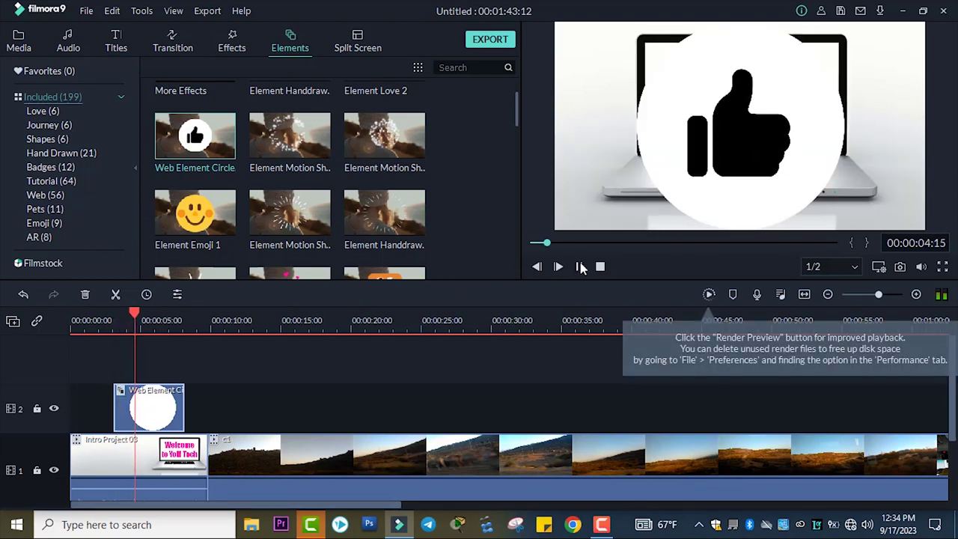
left_click(579, 267)
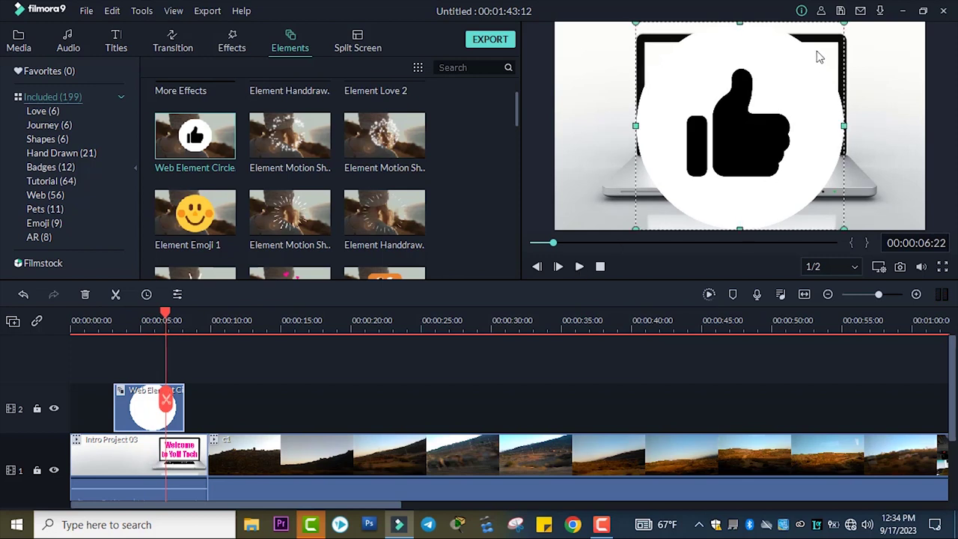
left_click(738, 138)
left_click_drag(738, 138, 695, 182)
left_click_drag(801, 165, 851, 129)
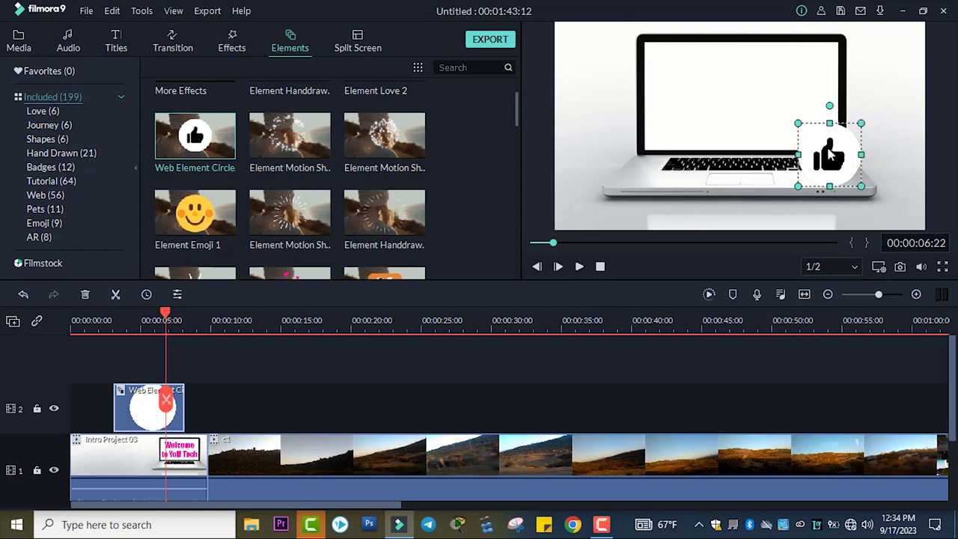
Step: Drop a motion-shapes element at about 13 seconds and a hand-drawn element at about 20 seconds
left_click_drag(328, 132, 623, 174)
left_click_drag(542, 163, 262, 395)
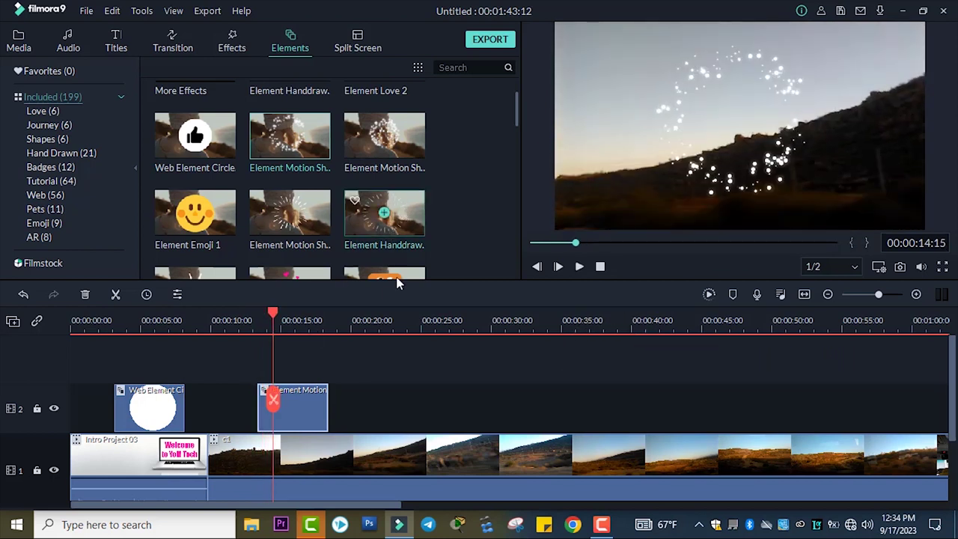
left_click_drag(399, 283, 372, 408)
left_click(362, 321)
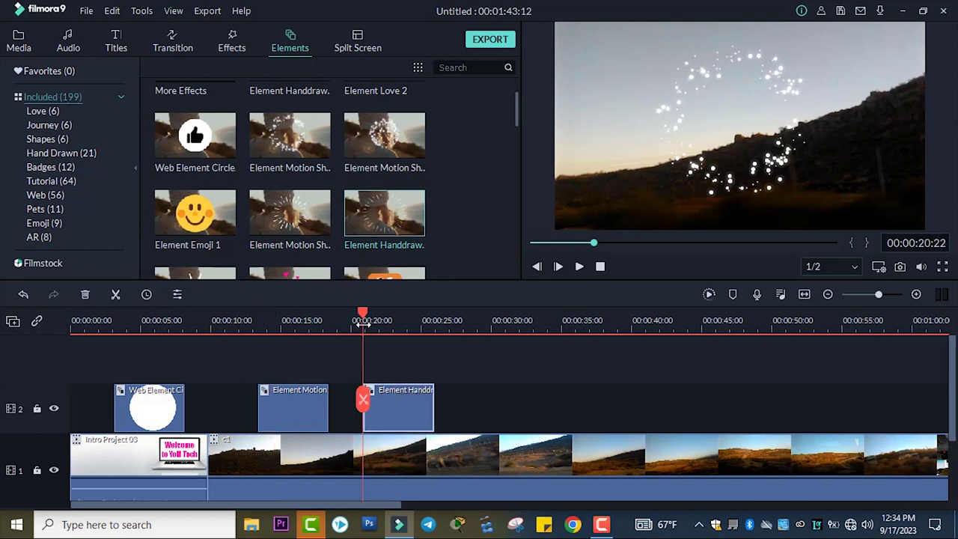
key("space")
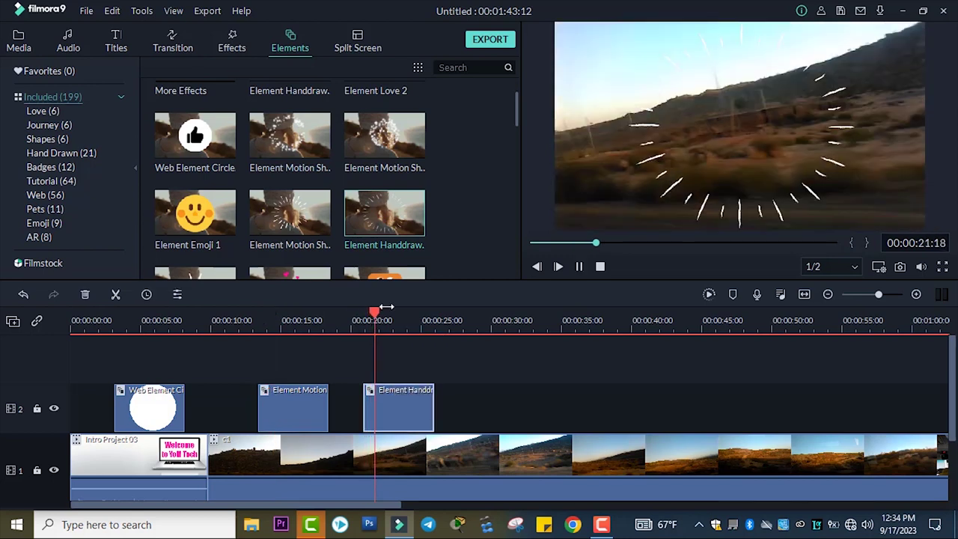
Step: Play back from 27 seconds, then browse the Element Love 3, Shapes and Tutorial elements
left_click_drag(517, 120, 515, 146)
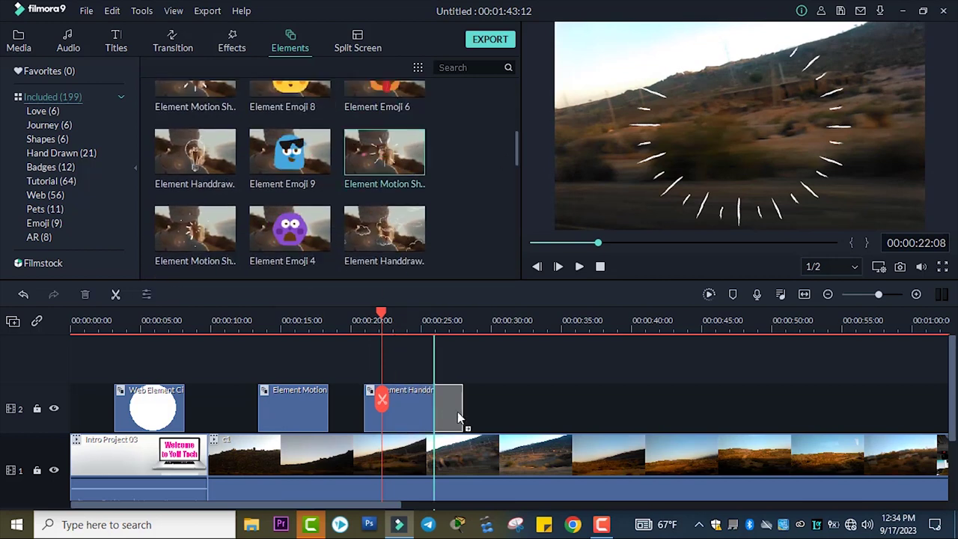
left_click(454, 335)
key("space")
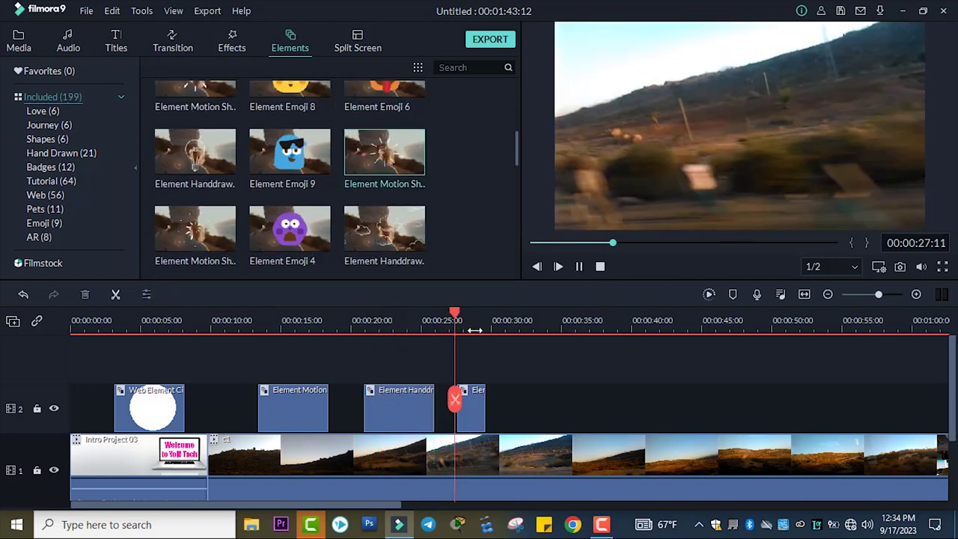
key("space")
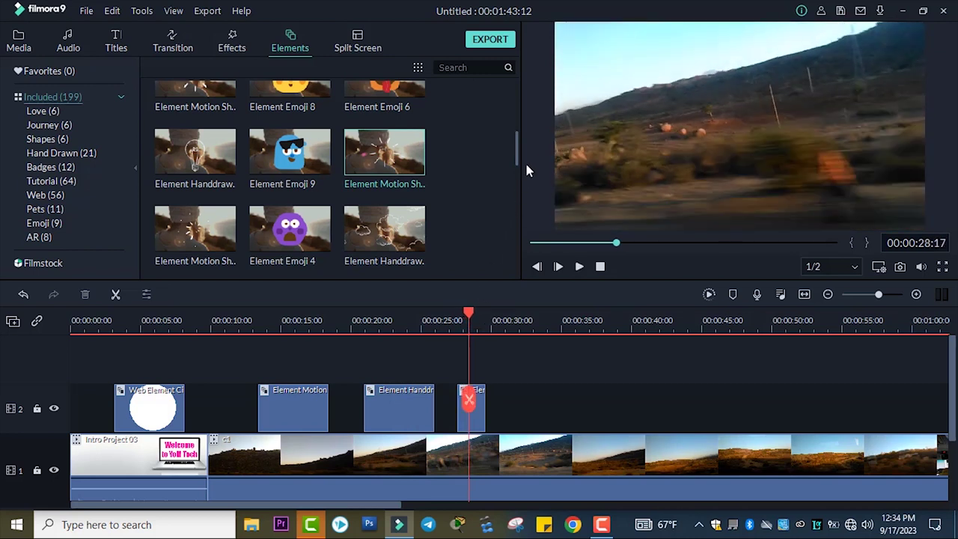
left_click_drag(519, 166, 519, 217)
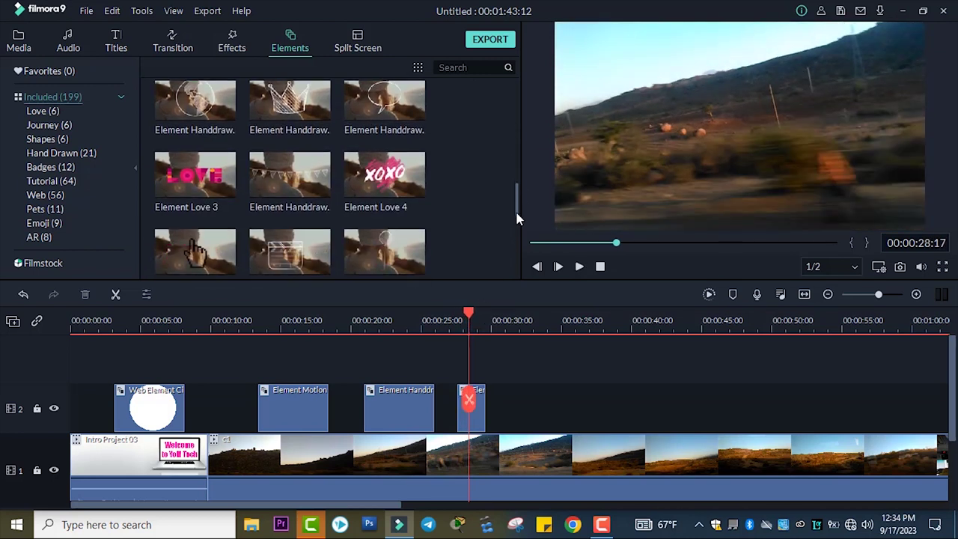
left_click(232, 183)
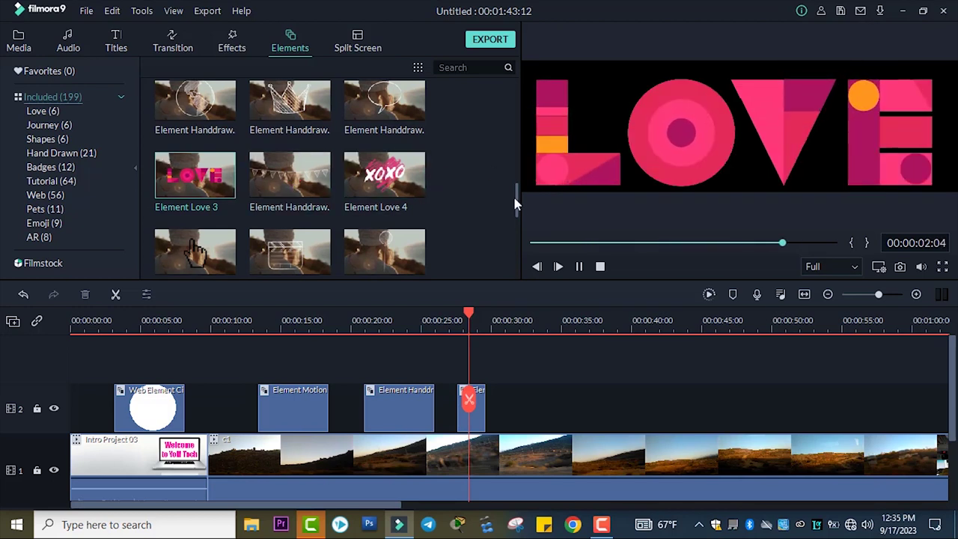
left_click_drag(519, 210, 516, 248)
left_click(83, 142)
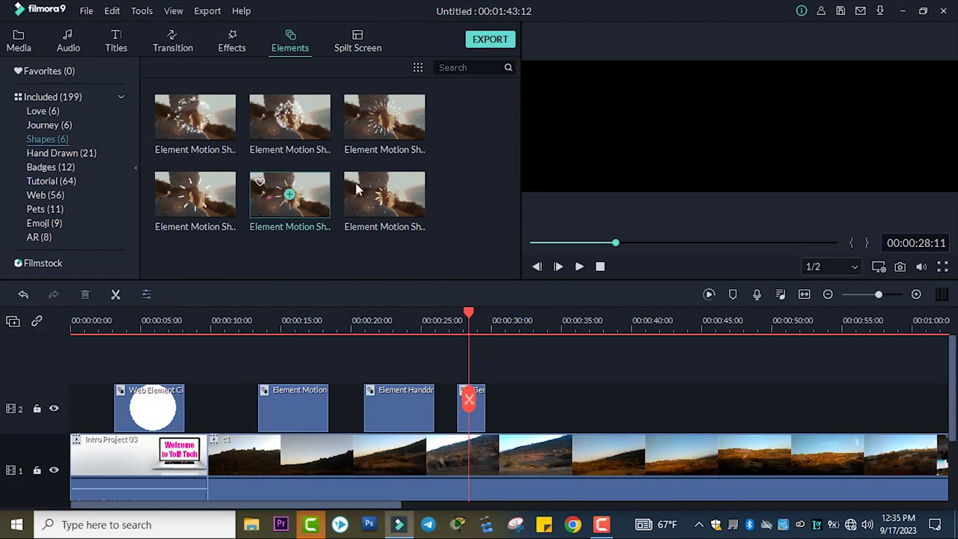
left_click(56, 184)
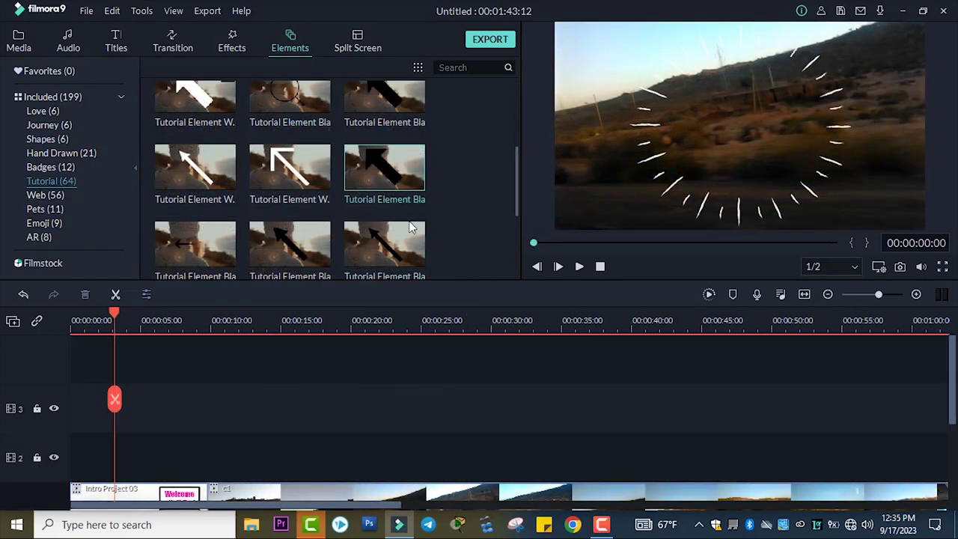
Step: Drop a black Tutorial Element arrow onto track 2 near 5 seconds and play it back
scroll(394, 203, "down", 3)
left_click_drag(311, 256, 150, 468)
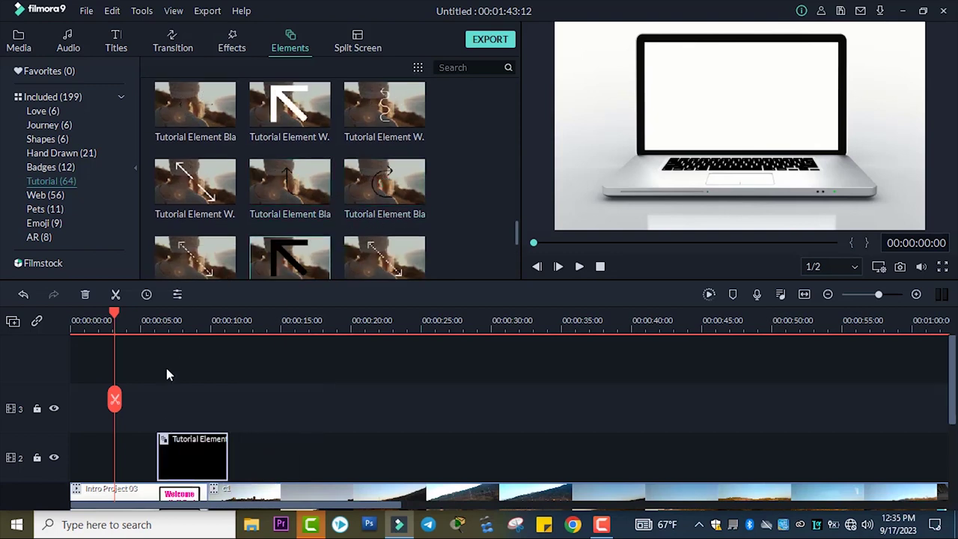
left_click(163, 324)
key("space")
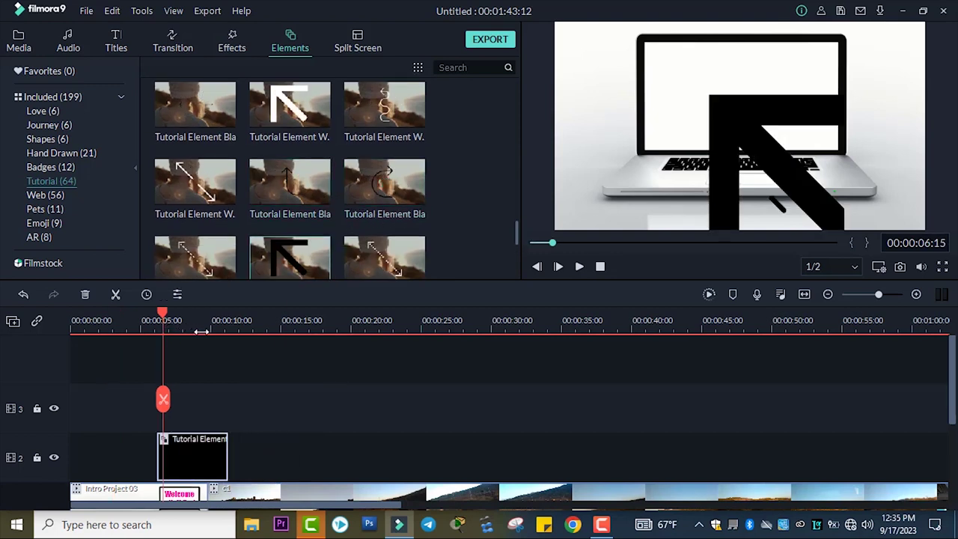
key("space")
left_click_drag(514, 241, 515, 212)
Step: Add a black Web Element Circle to track 2 at about 13 seconds and play it
left_click(45, 196)
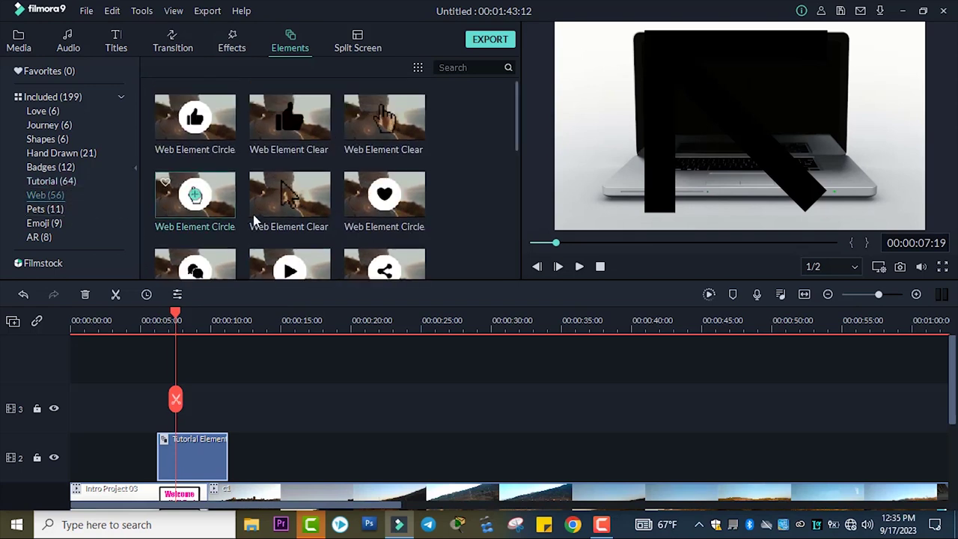
left_click(318, 122)
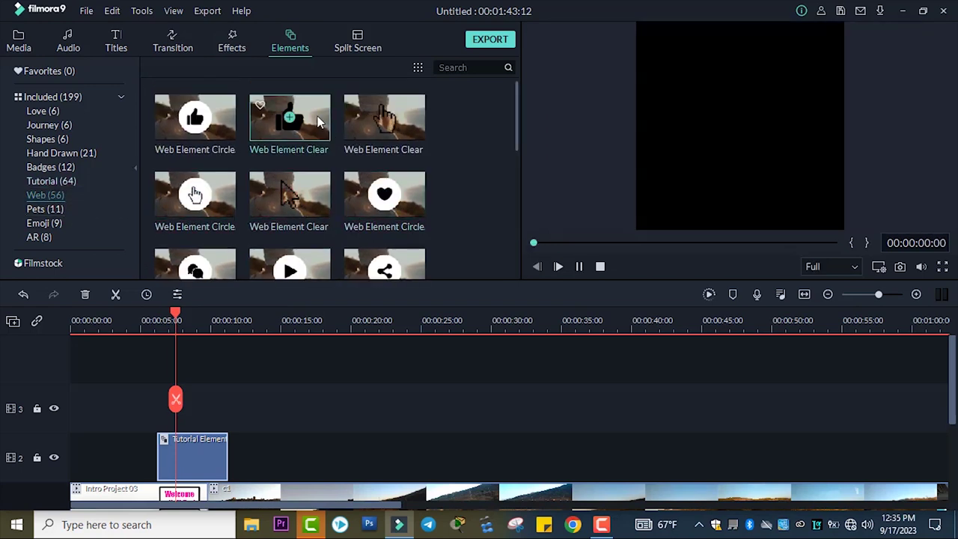
left_click_drag(321, 122, 258, 407)
left_click_drag(260, 313, 262, 326)
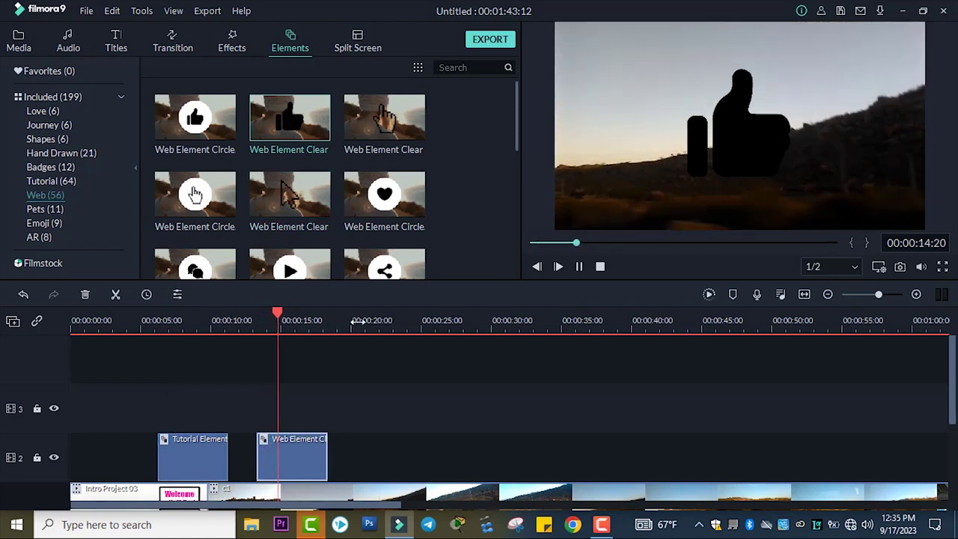
key("space")
Step: Preview the share, music note, envelope, add-person, phone, RSS and trending-arrow web elements, dismissing the offline error
scroll(521, 136, "down", 2)
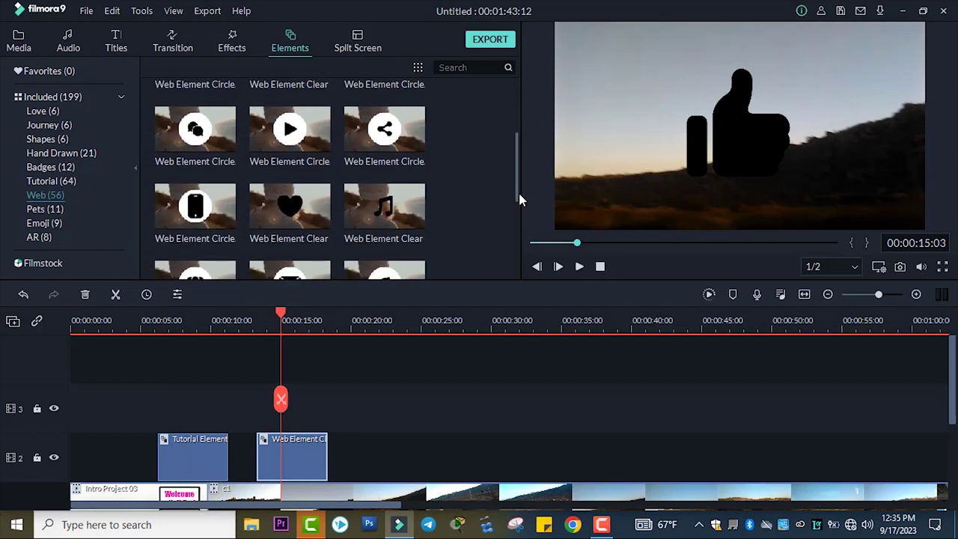
left_click(409, 129)
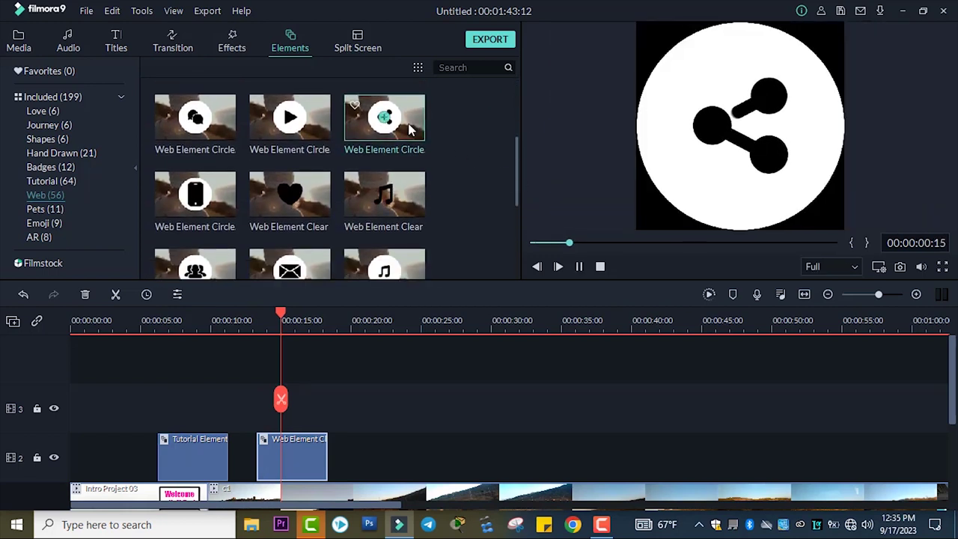
left_click_drag(517, 175, 522, 233)
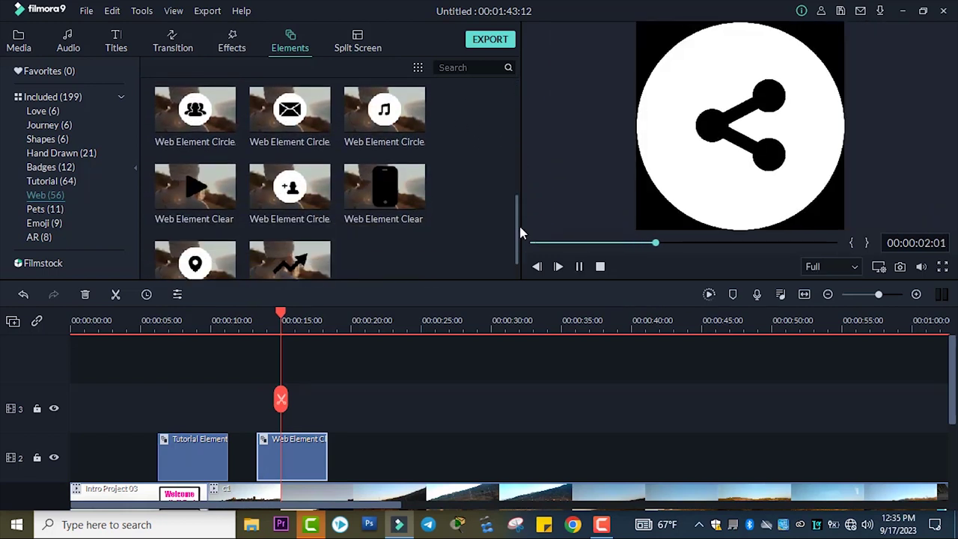
left_click(404, 118)
left_click(290, 111)
left_click(290, 187)
left_click(397, 194)
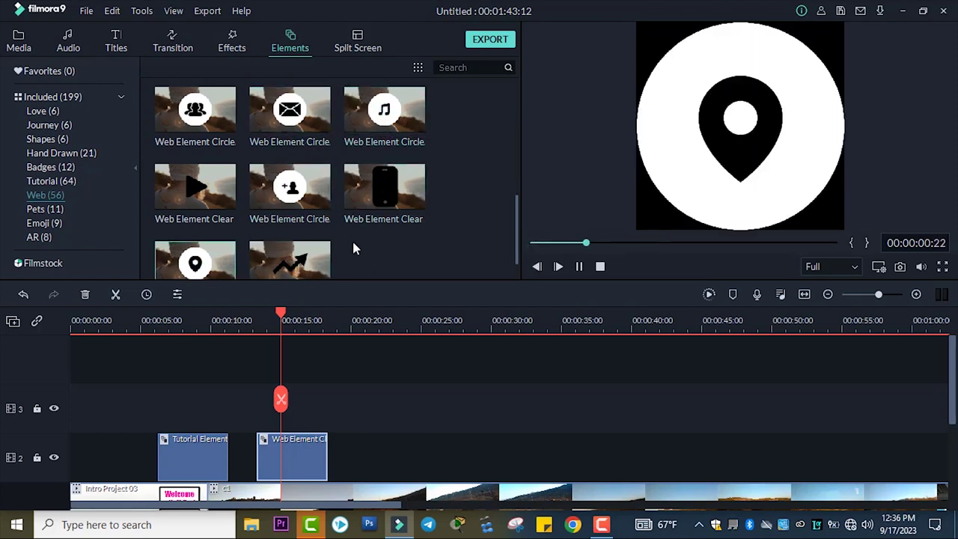
scroll(352, 239, "up", 3)
left_click(405, 161)
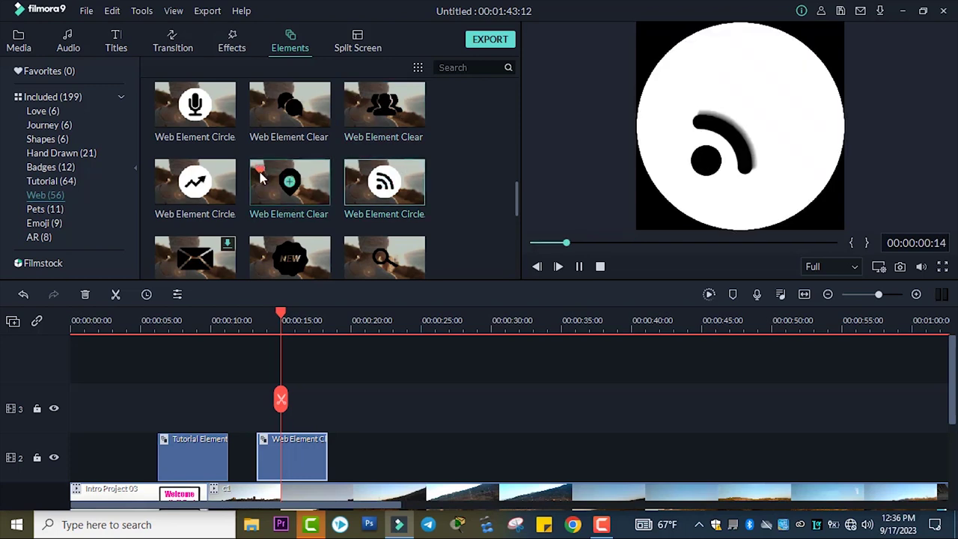
left_click(219, 176)
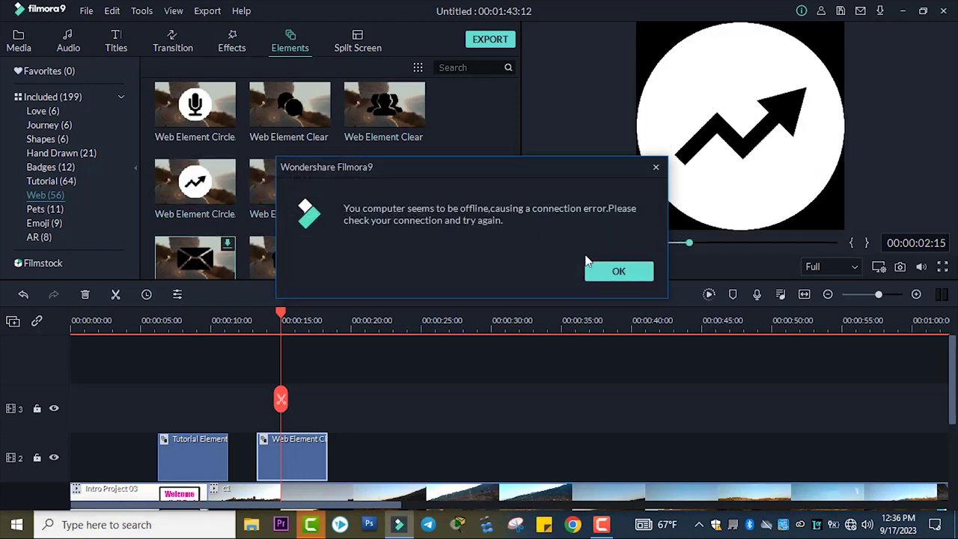
key("Return")
Step: Place the magnifier Web Element Clear on track 2 at about 20 seconds and preview it
scroll(402, 176, "down", 2)
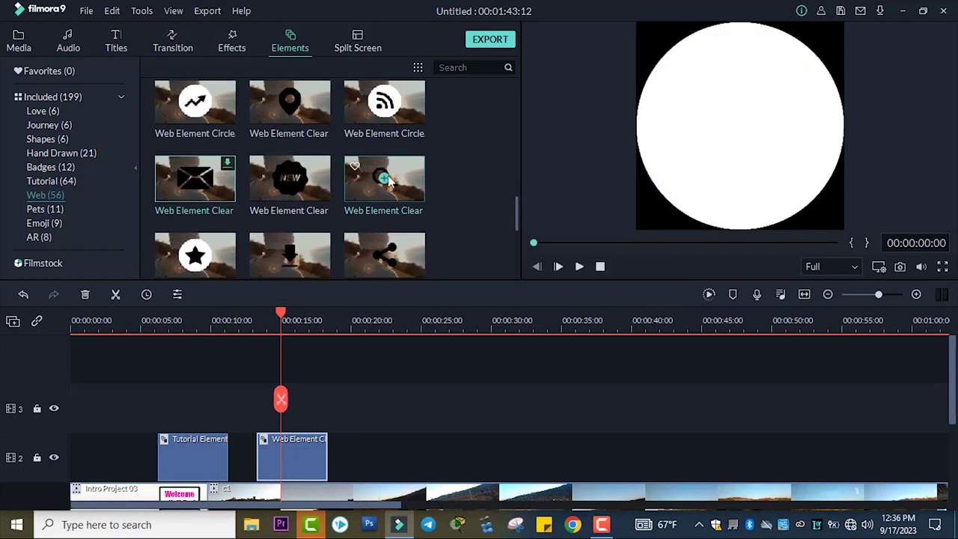
left_click_drag(404, 184, 389, 457)
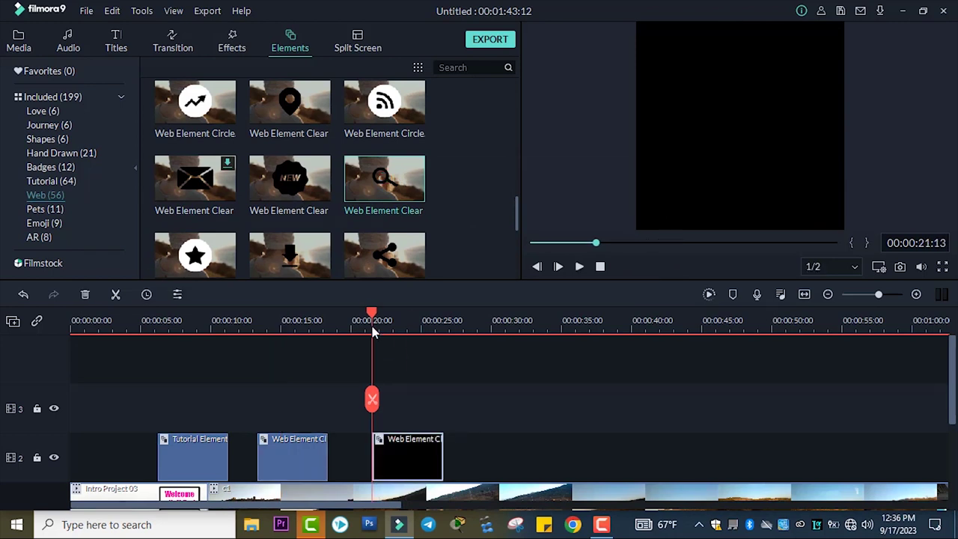
key("space")
scroll(518, 214, "down", 2)
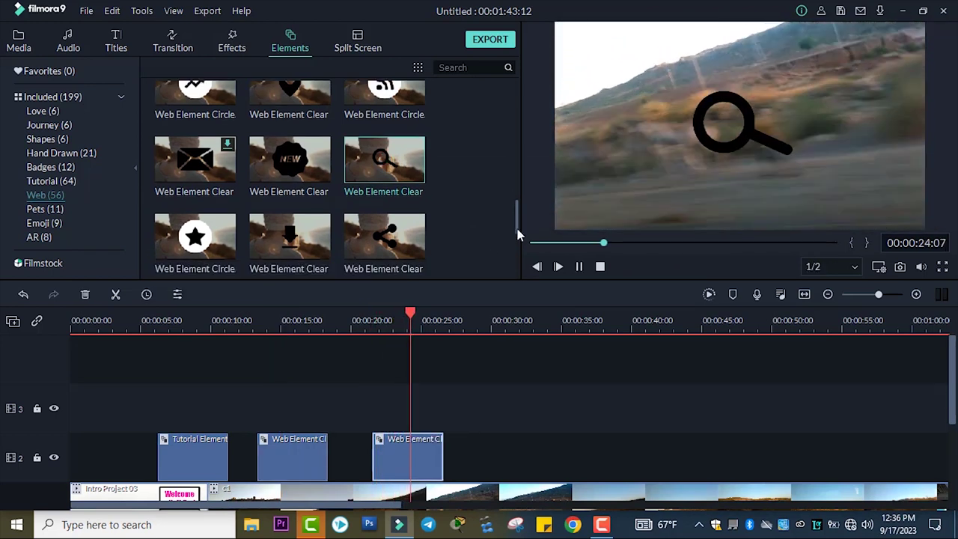
left_click(408, 178)
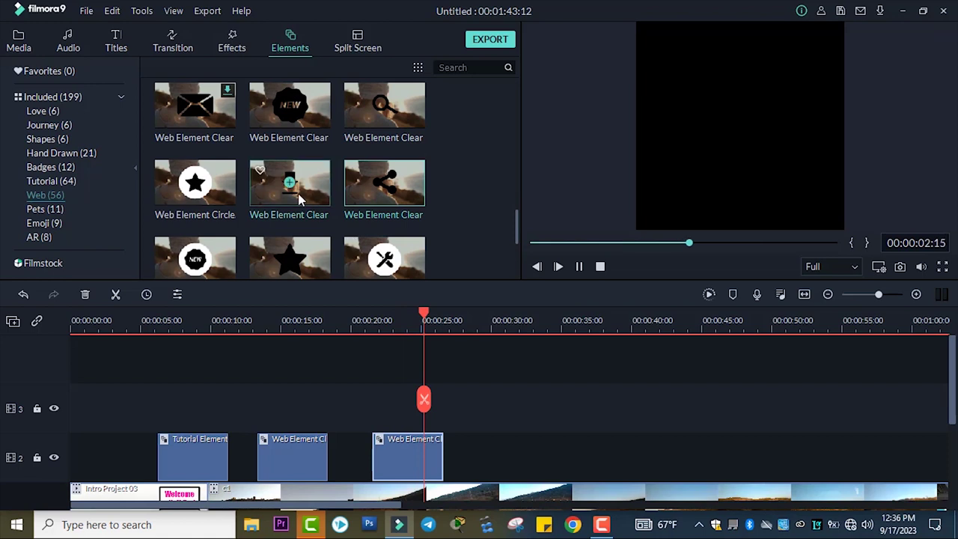
left_click_drag(513, 219, 514, 264)
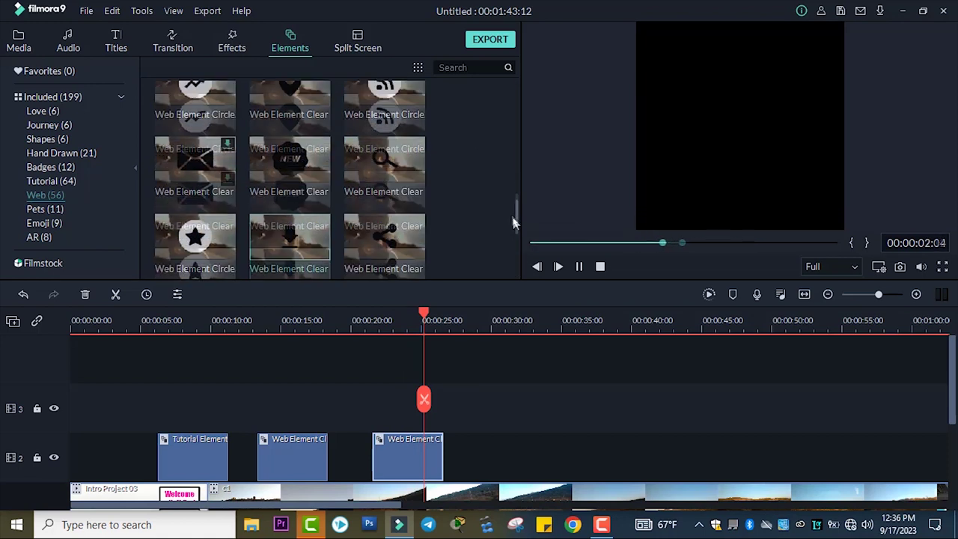
left_click(516, 427)
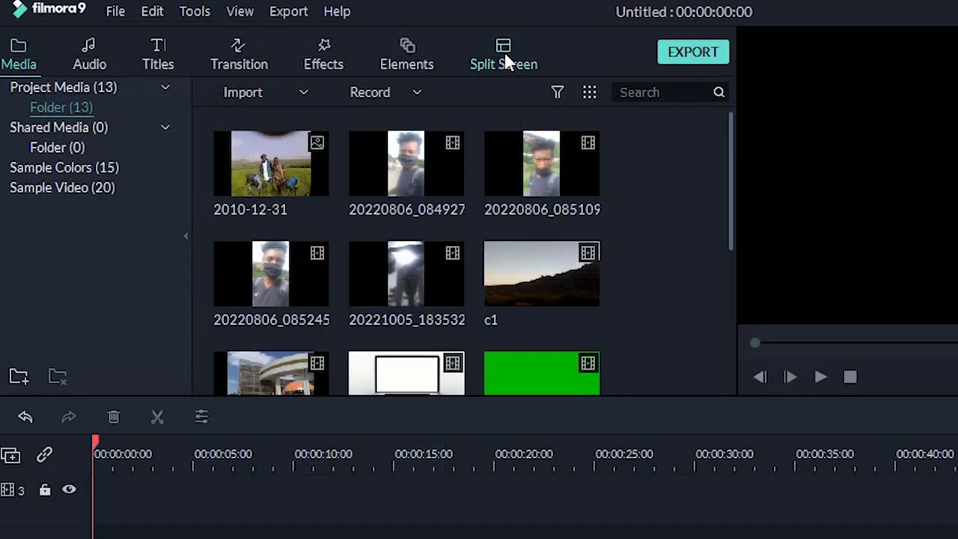
Step: Put Intro Project 03 on track 1, answering the project settings mismatch prompt
left_click(507, 56)
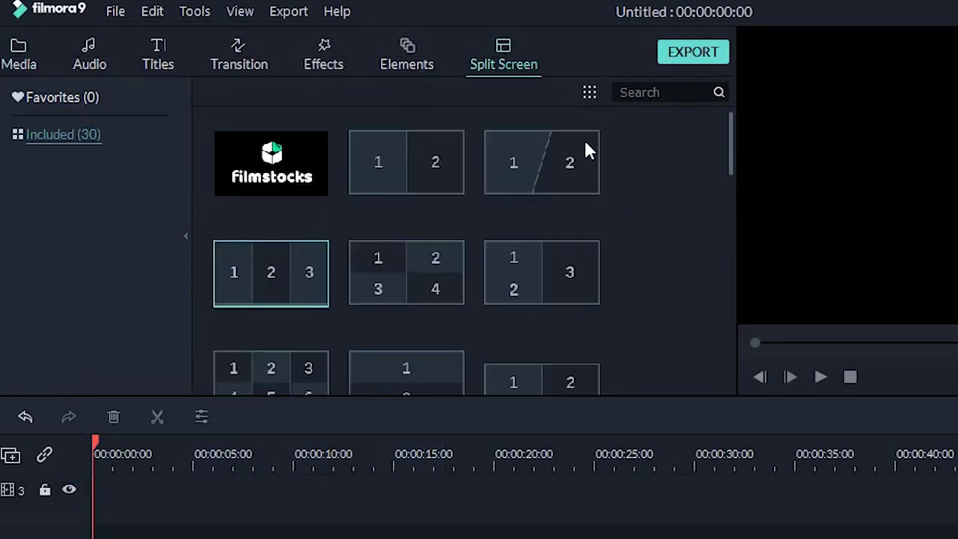
scroll(522, 214, "down", 5)
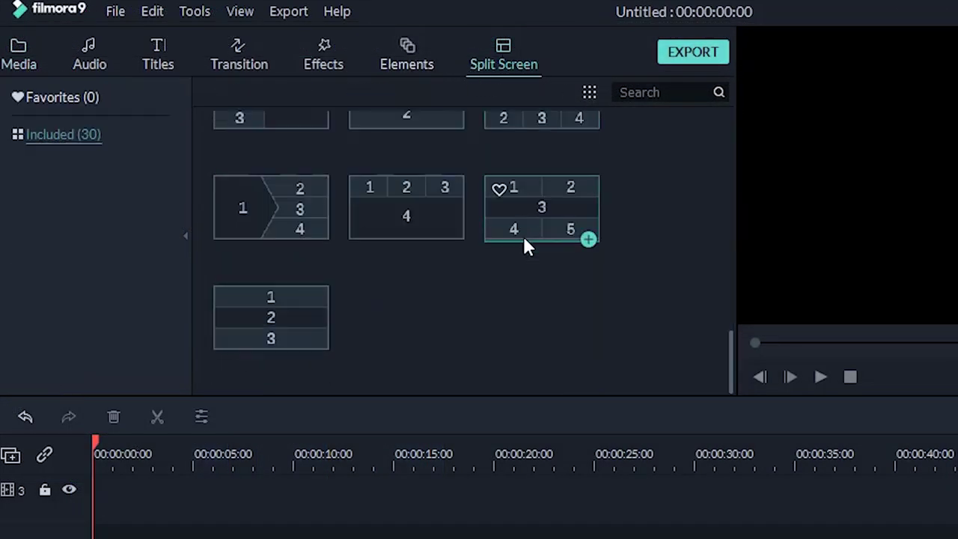
scroll(526, 239, "up", 6)
left_click(416, 62)
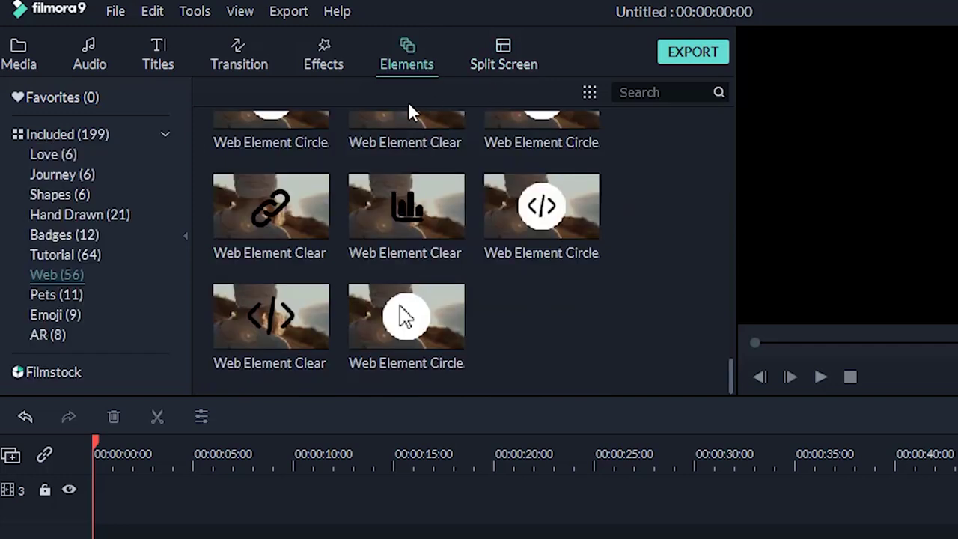
left_click(29, 61)
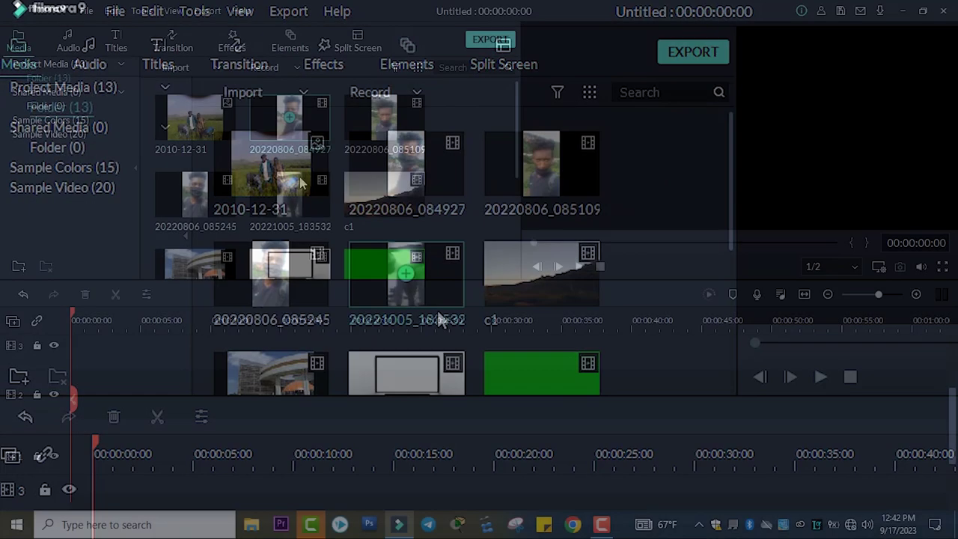
scroll(517, 161, "down", 2)
left_click_drag(300, 196, 84, 455)
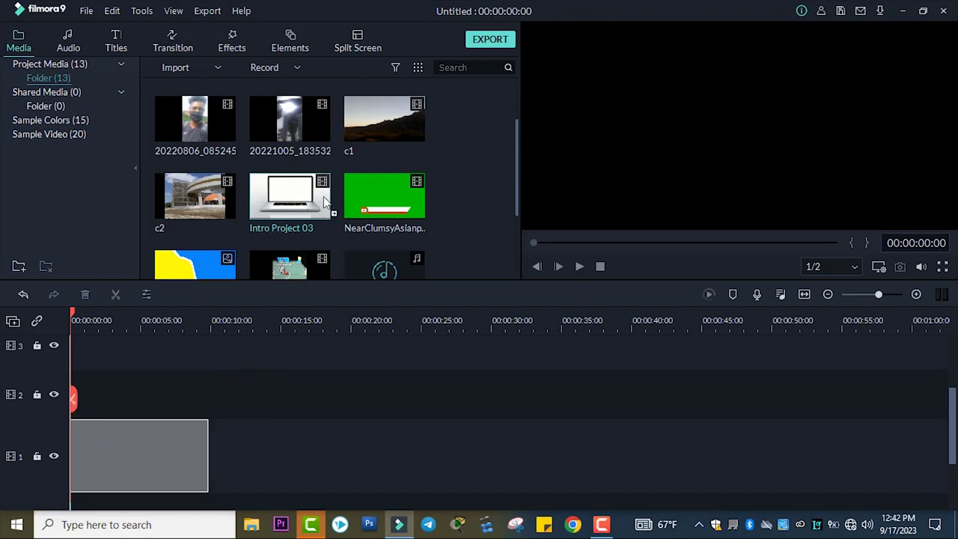
left_click(594, 292)
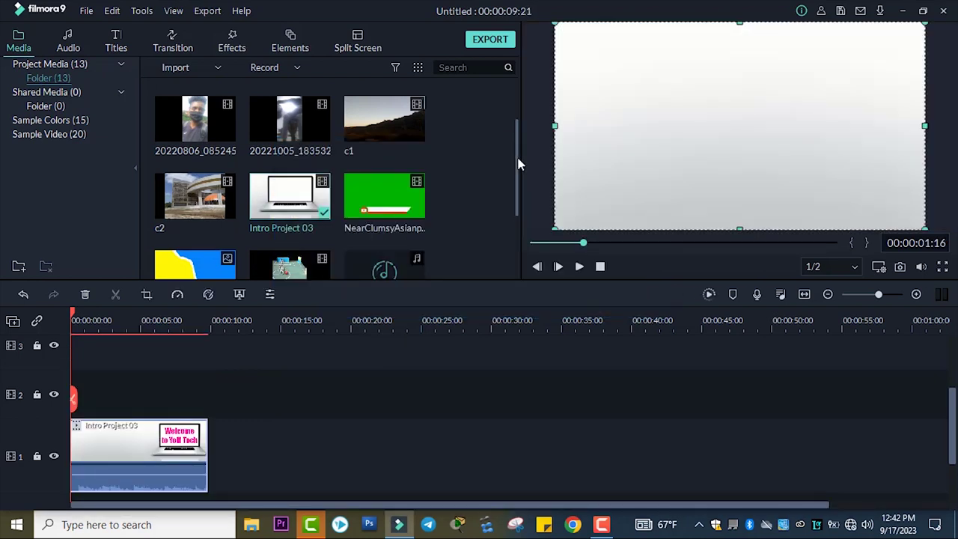
Step: Add c1 on track 2, splitting it at the intro's end and deleting the remainder
scroll(326, 178, "down", 2)
scroll(520, 212, "up", 5)
left_click_drag(385, 179, 90, 393)
left_click(215, 321)
left_click(218, 400)
left_click(321, 387)
key("Delete")
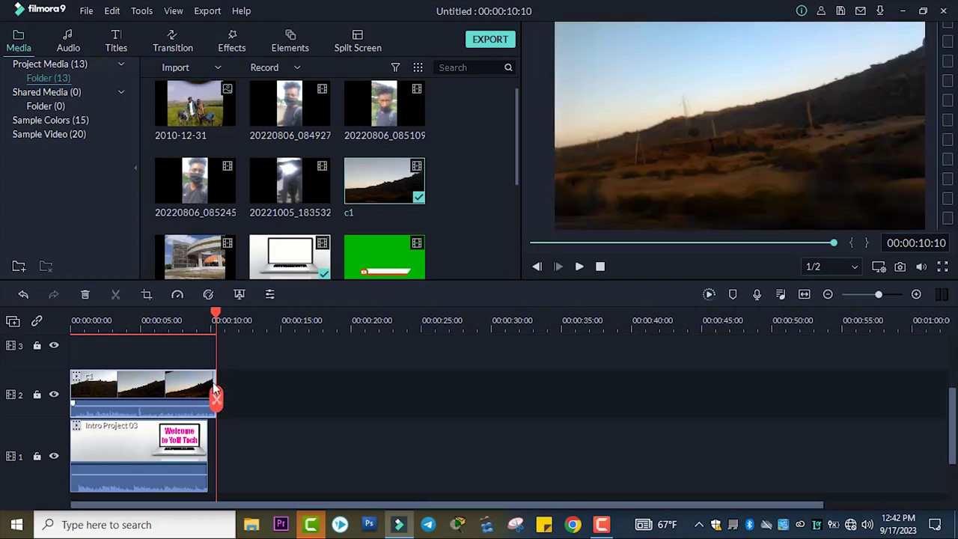
left_click(217, 310)
left_click_drag(216, 310, 51, 347)
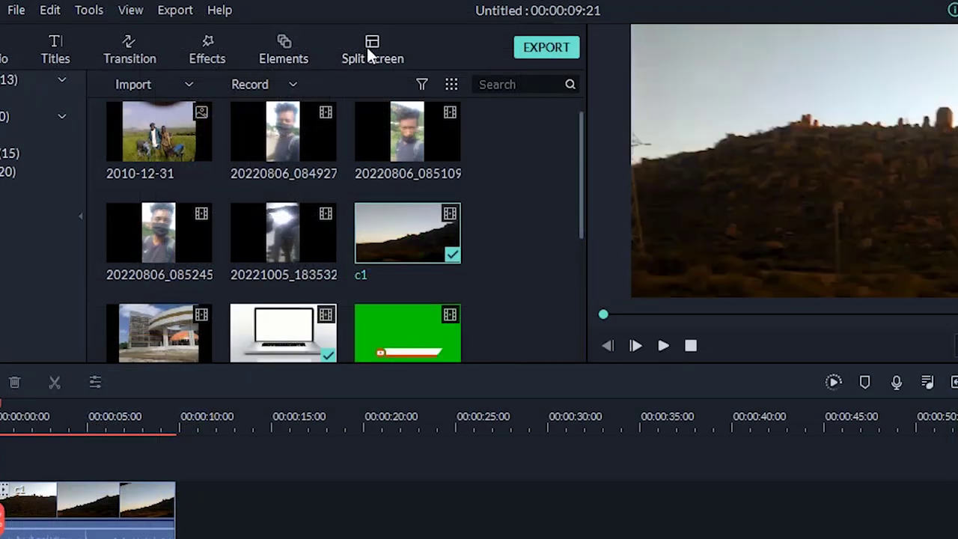
left_click(358, 39)
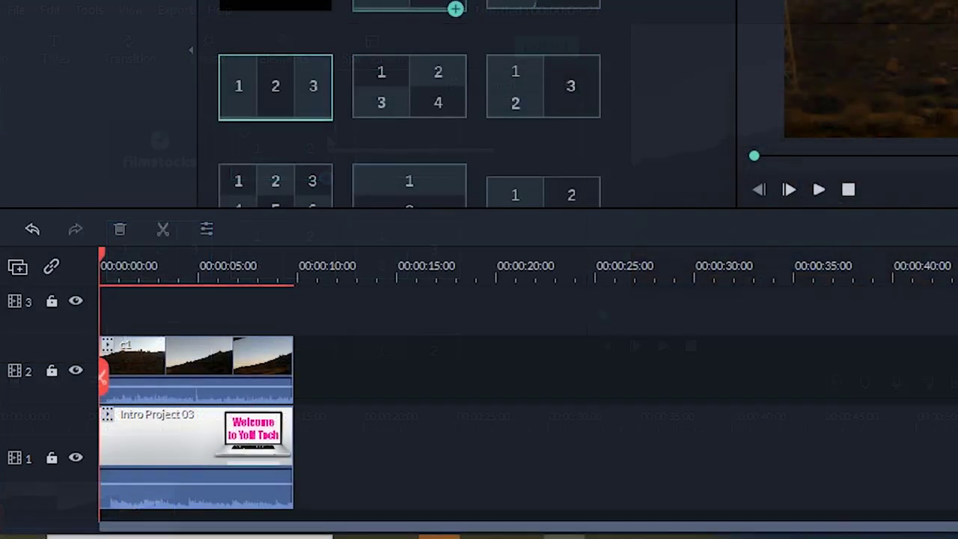
Step: Add the 1|2 two-panel split screen to track 3 at the start, extended to 00:00:09:21
left_click_drag(355, 109, 102, 324)
left_click_drag(190, 304, 198, 303)
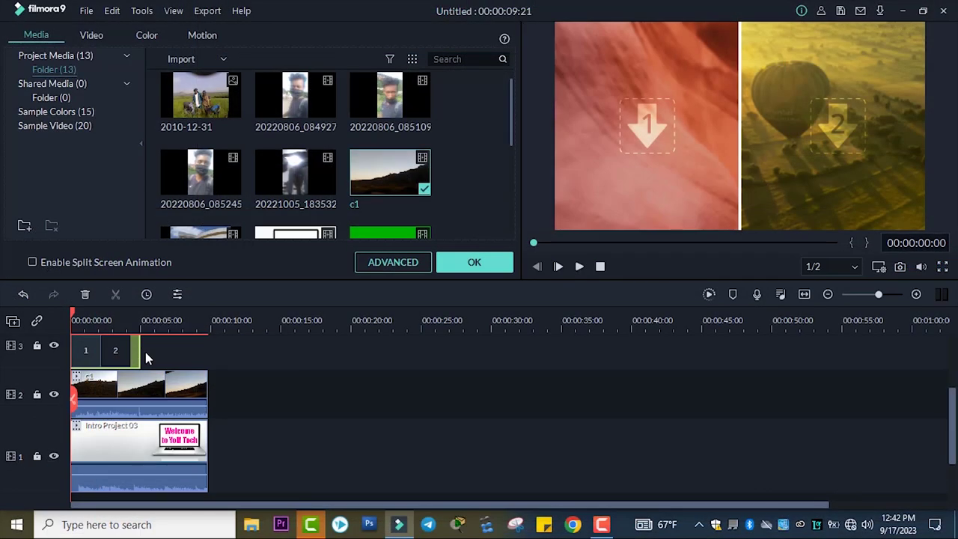
left_click_drag(137, 351, 209, 353)
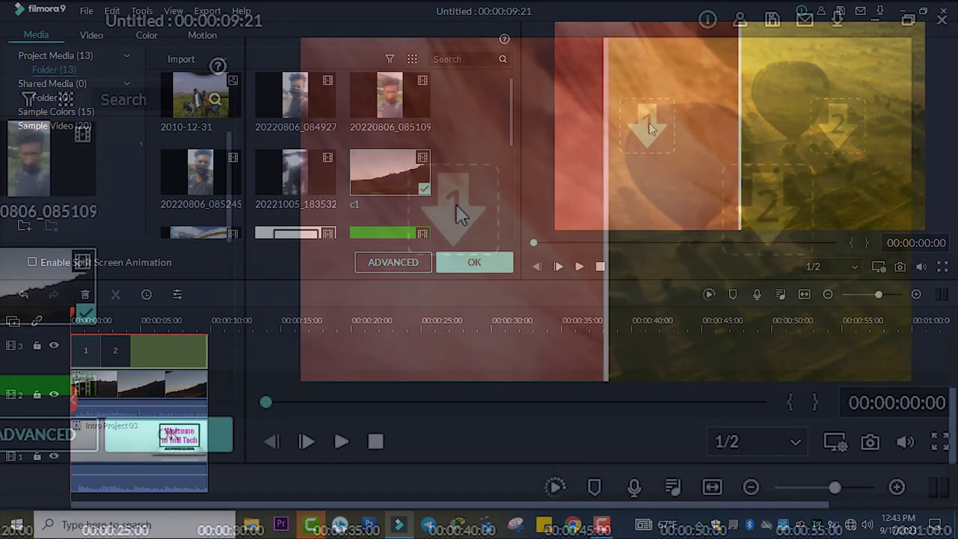
Step: Zoom the hillside footage in both split-screen panels fully out
left_click(649, 126)
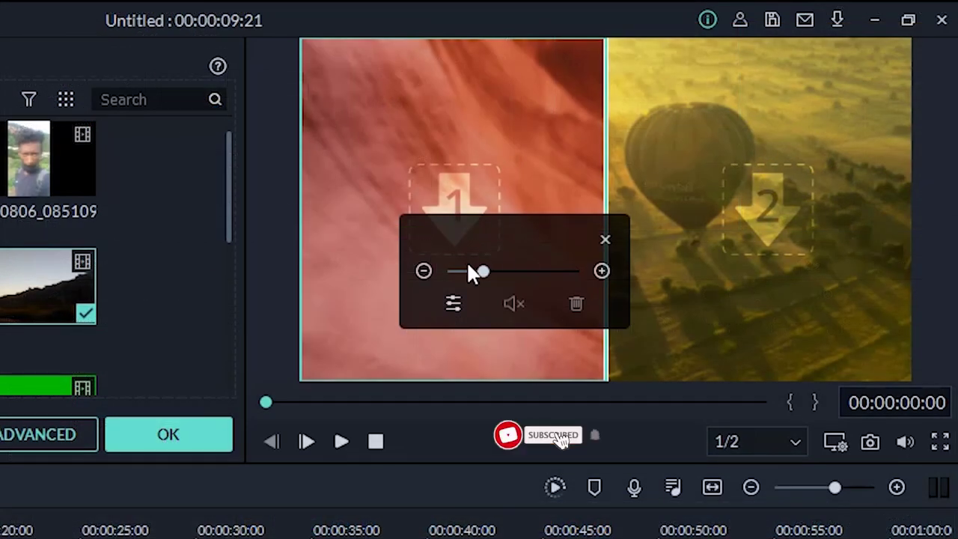
left_click_drag(483, 271, 434, 268)
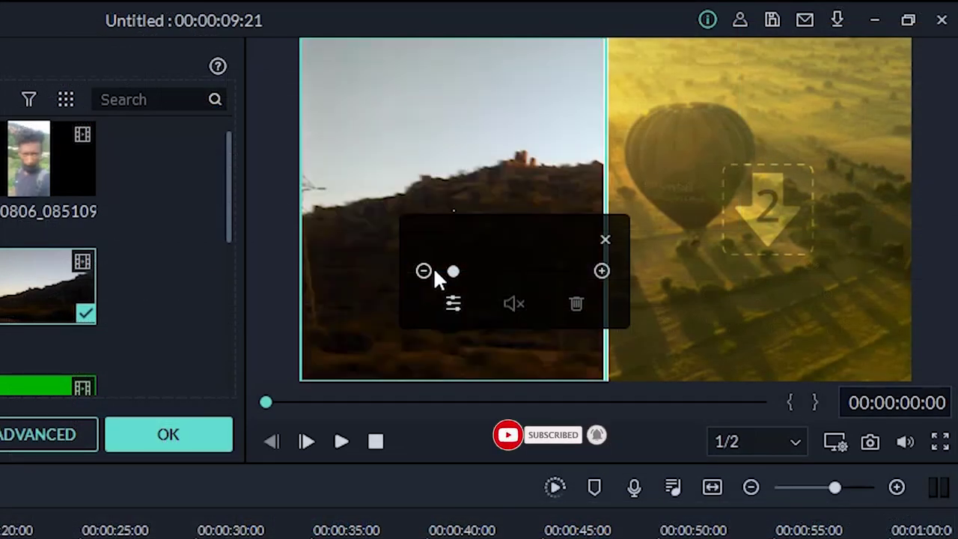
left_click(732, 208)
left_click_drag(485, 268, 433, 268)
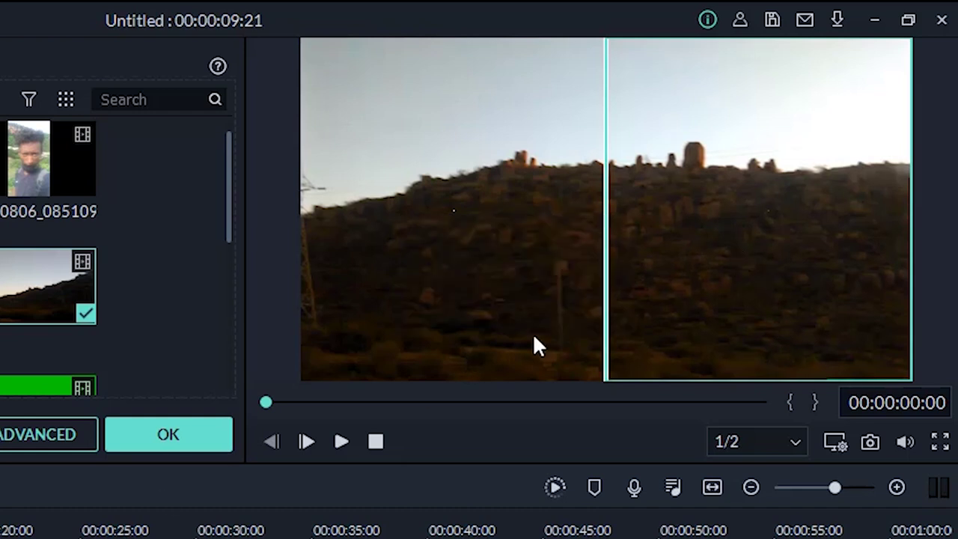
mouse_move(826, 178)
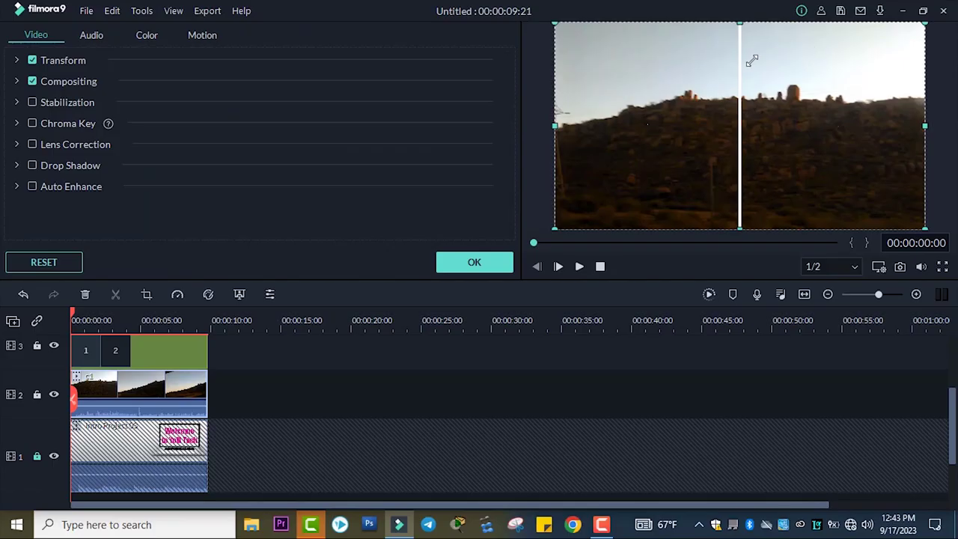
Step: Resize the split-screen footage, narrowing its right edge and stretching its top to the frame
left_click(856, 141)
left_click_drag(856, 142, 738, 128)
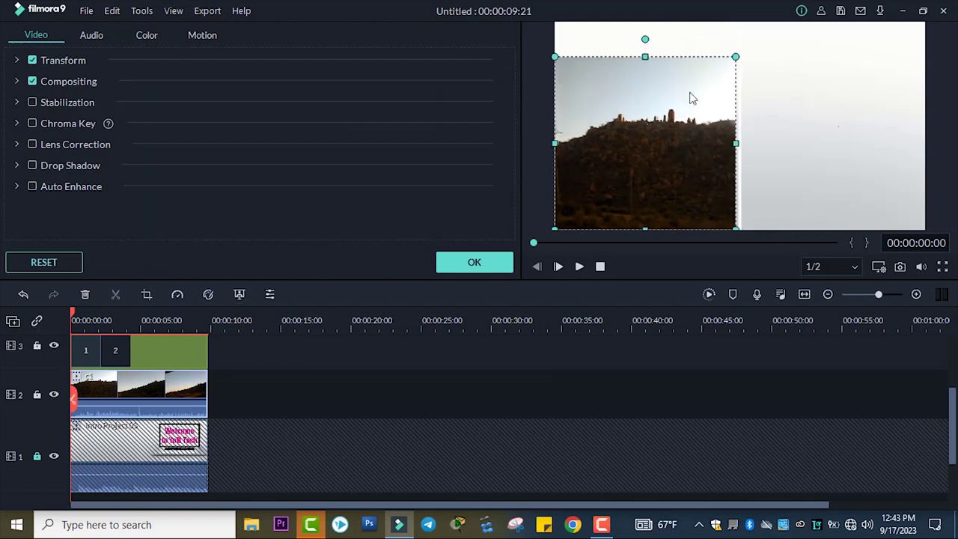
left_click_drag(641, 43, 637, 21)
left_click(526, 163)
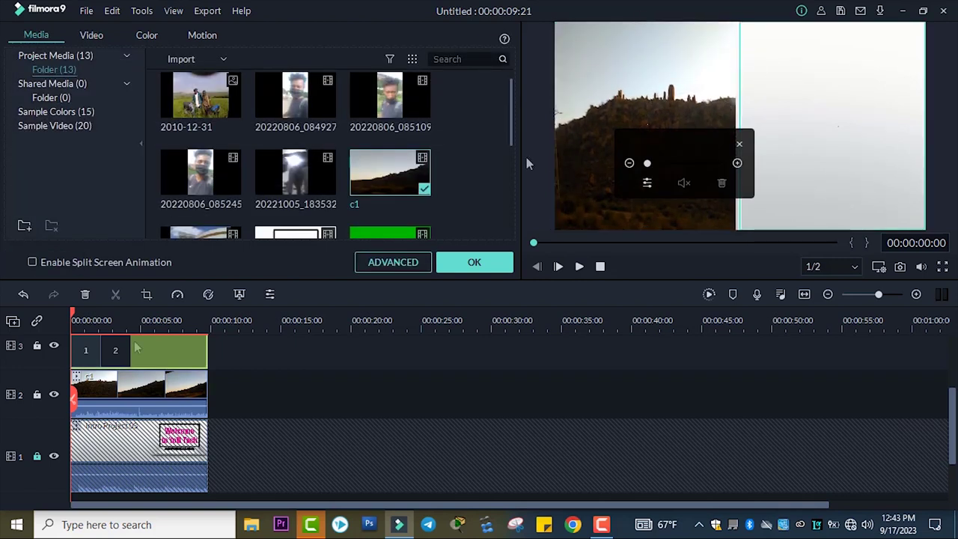
left_click(38, 349)
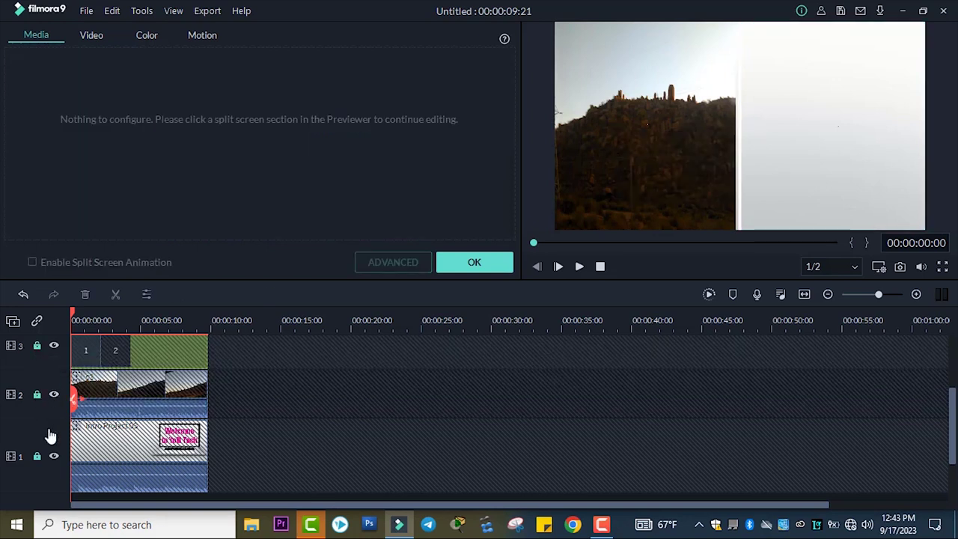
Step: Unlock track 1, move the right section's footage leftward, and apply the split-screen changes
left_click(37, 457)
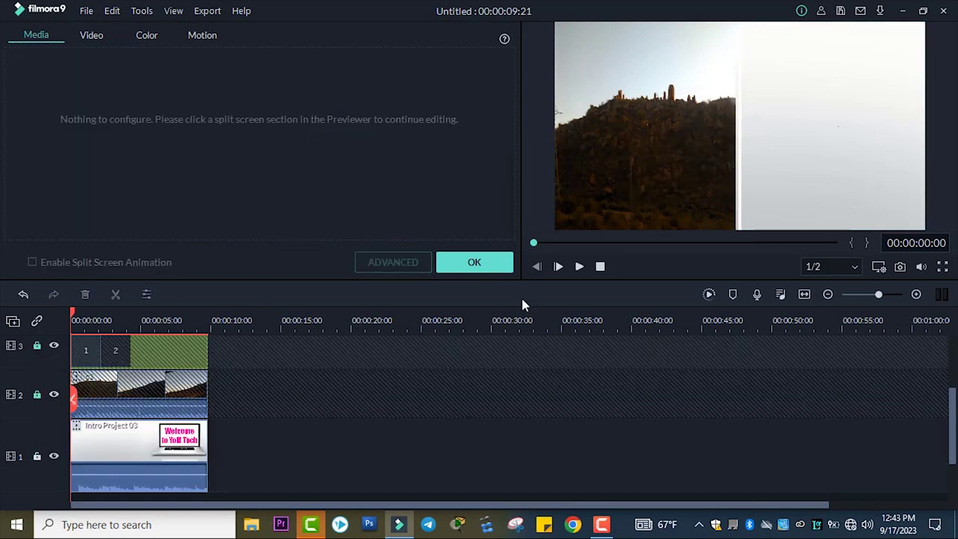
left_click(824, 157)
left_click_drag(823, 157, 883, 67)
left_click(479, 263)
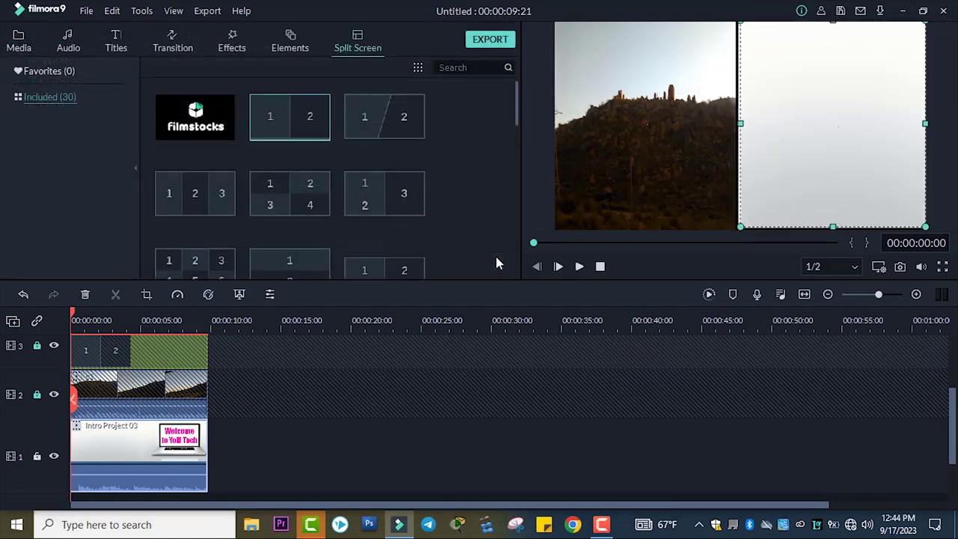
Step: Preview the project full screen with the overlay ending at 00:00:09:21, then bring up the Split Screen templates
key("alt+Return")
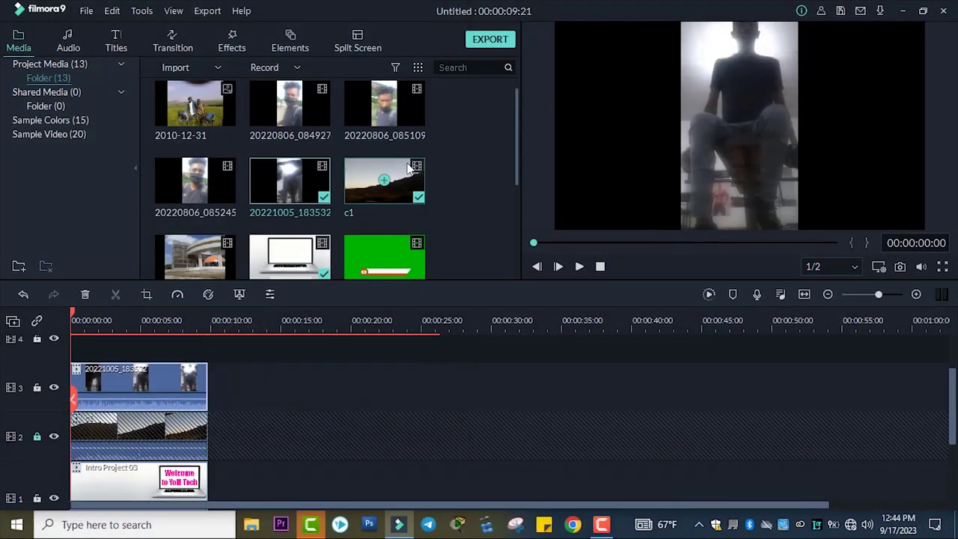
scroll(375, 187, "up", 1)
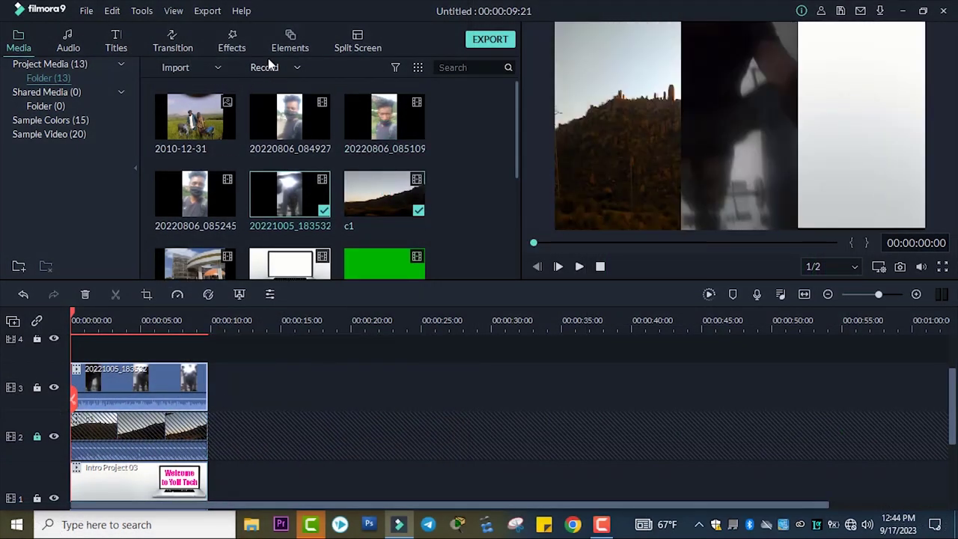
left_click(357, 48)
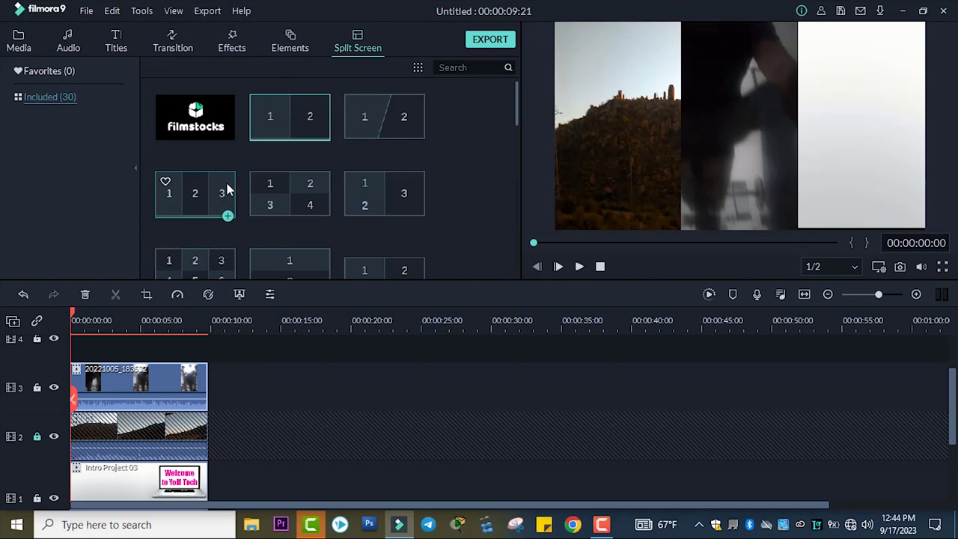
Step: Place the three-panel split screen on track 4 and extend it to end at 00:00:09:21
left_click_drag(221, 187, 74, 346)
double_click(75, 346)
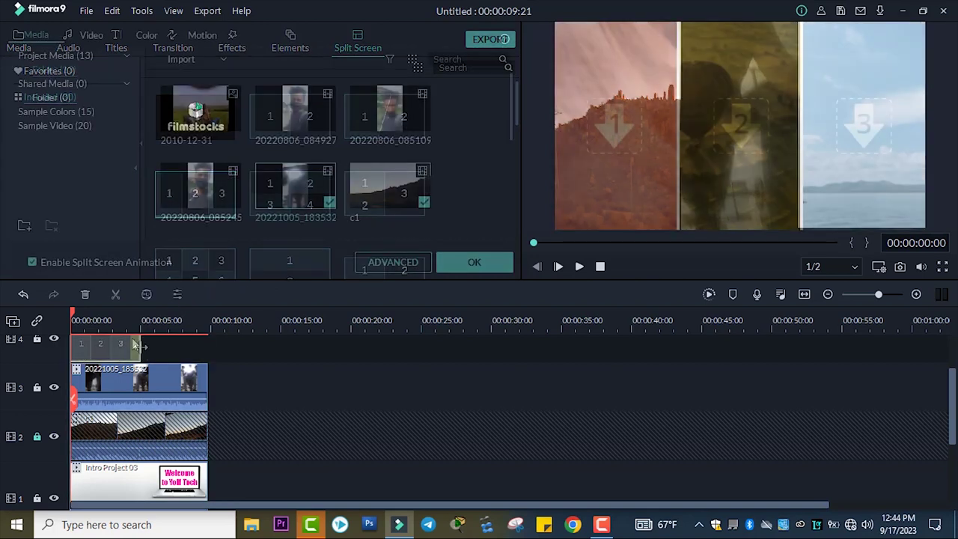
left_click_drag(189, 349, 374, 385)
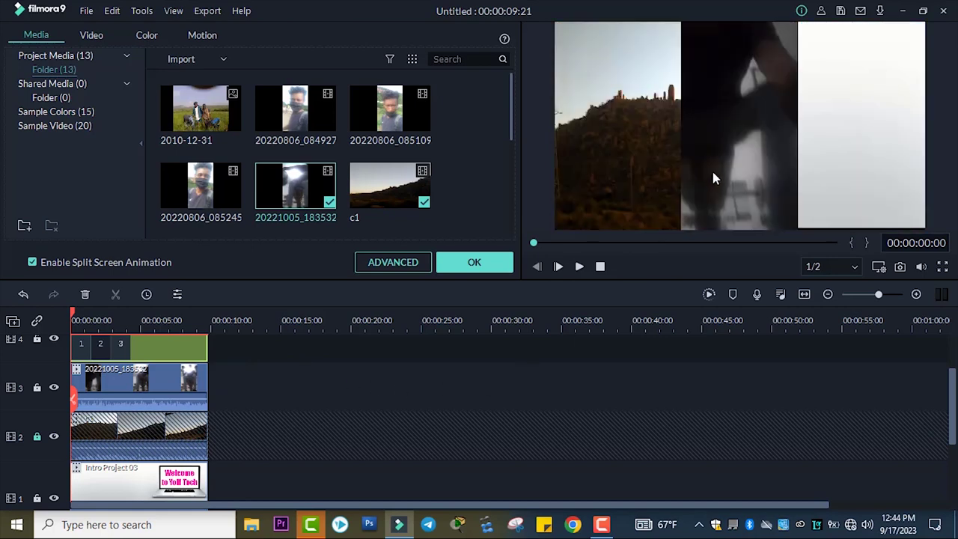
Step: Zoom out the video in the middle, first and third panels of the split screen
left_click(733, 144)
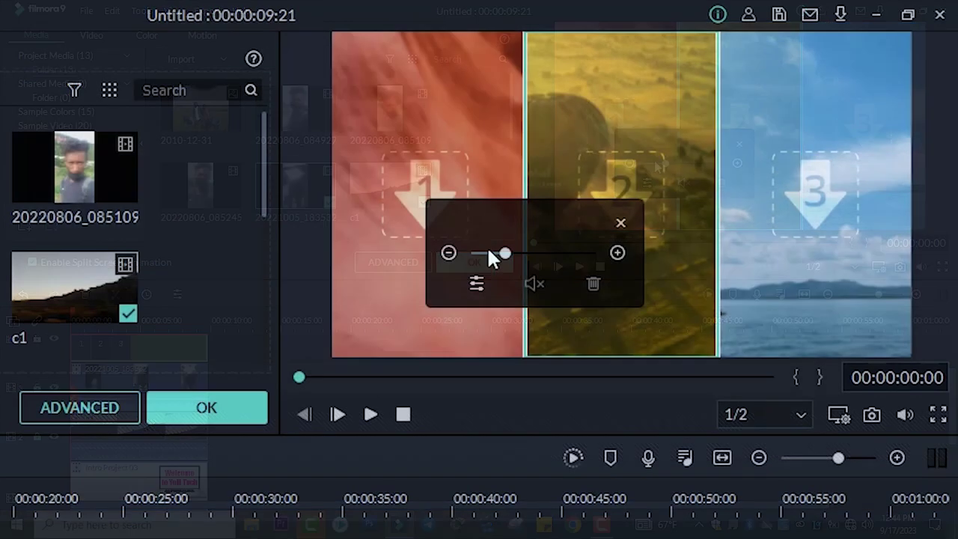
left_click_drag(506, 254, 440, 252)
left_click(428, 209)
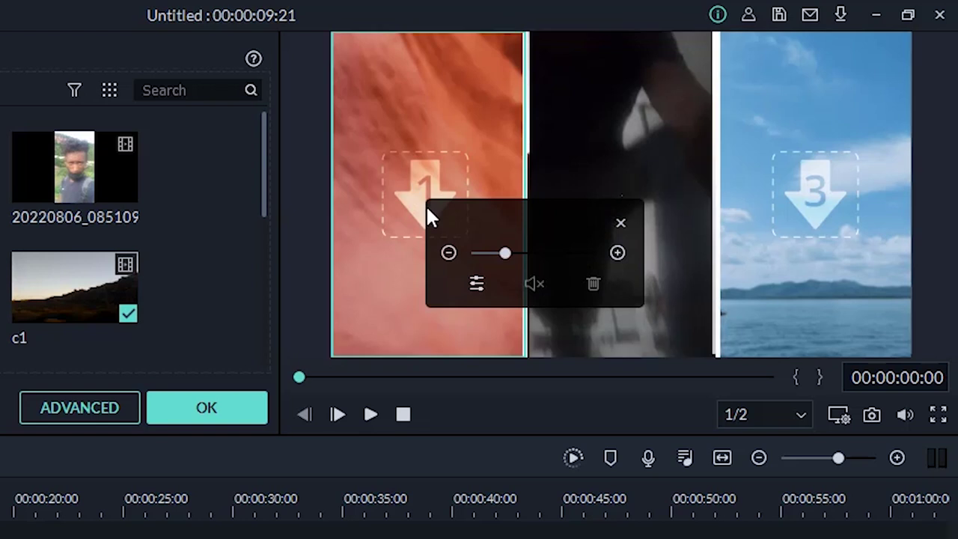
left_click_drag(505, 255, 435, 259)
left_click(804, 223)
left_click_drag(506, 253, 442, 248)
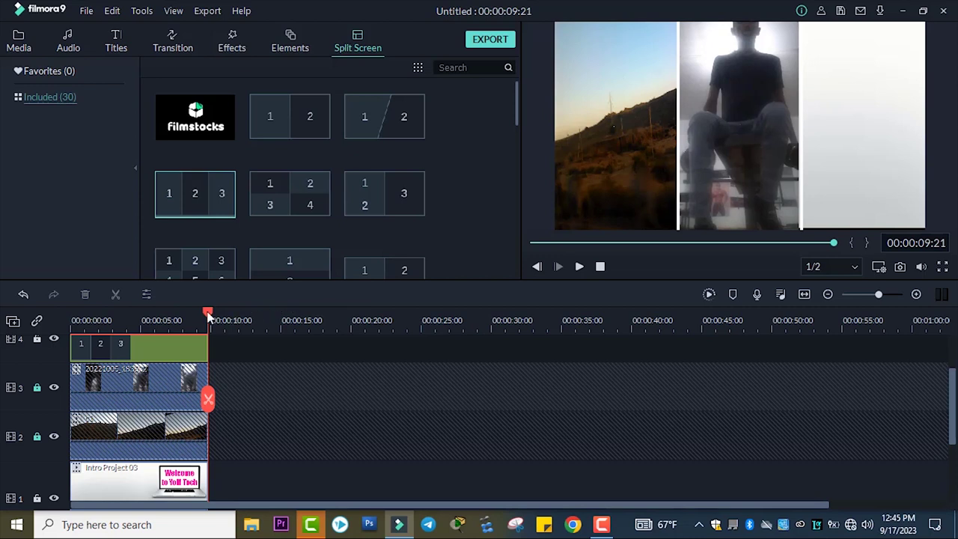
left_click_drag(210, 316, 73, 321)
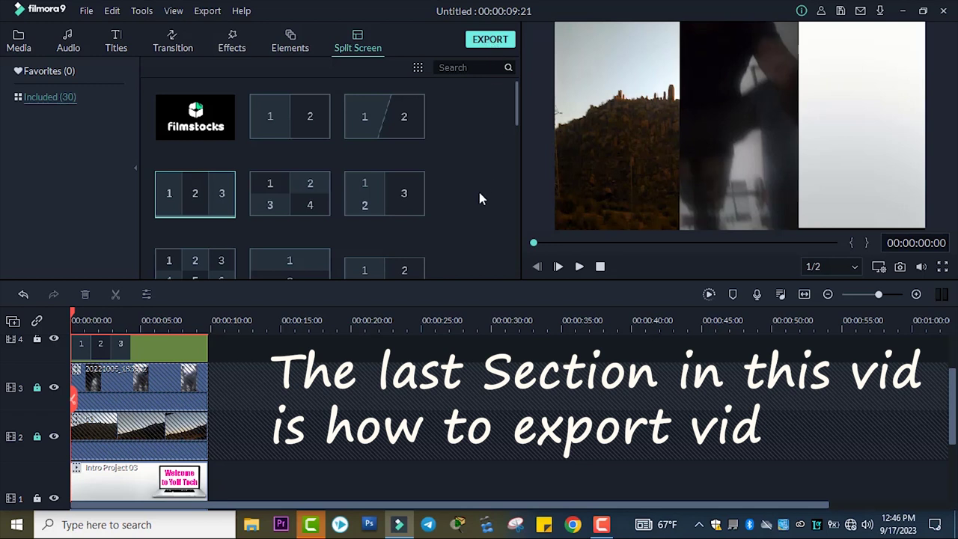
key("ctrl+e")
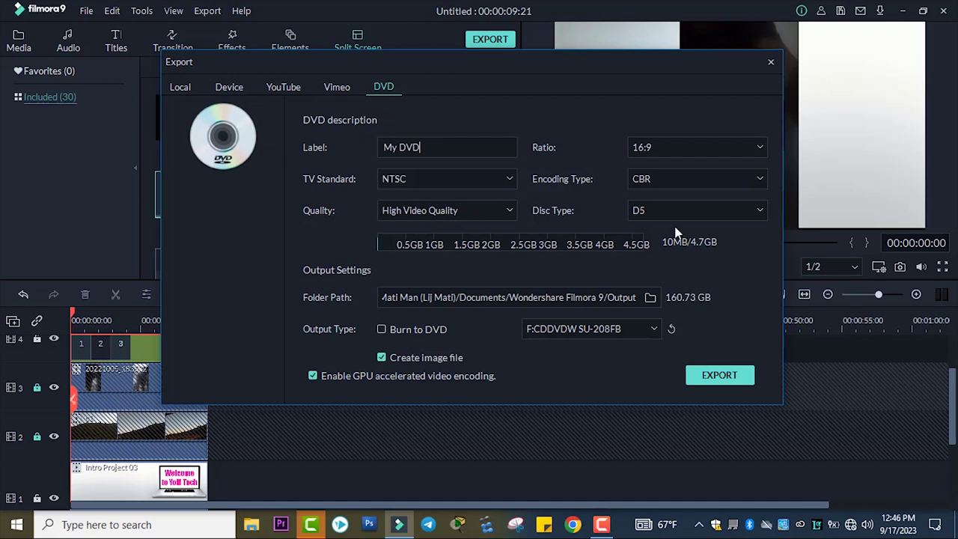
left_click(278, 87)
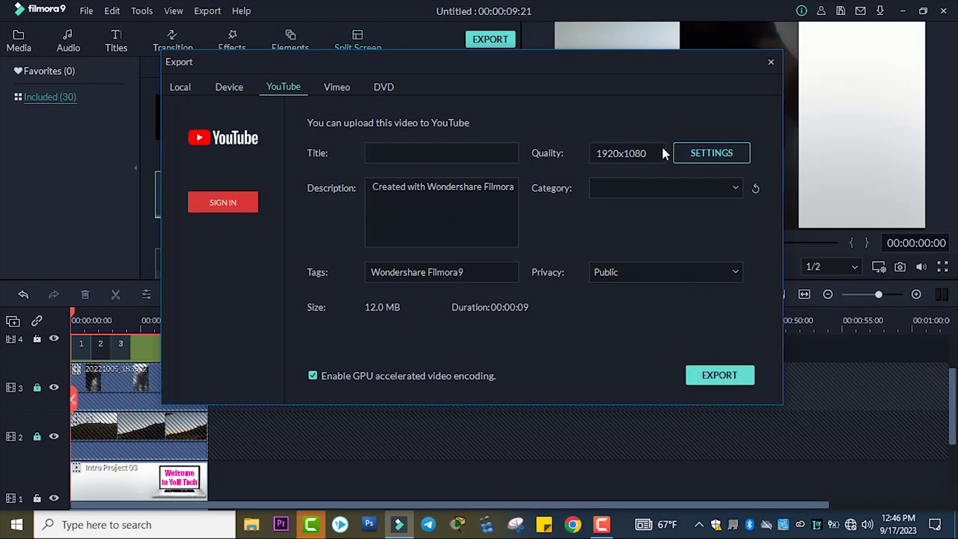
left_click(335, 88)
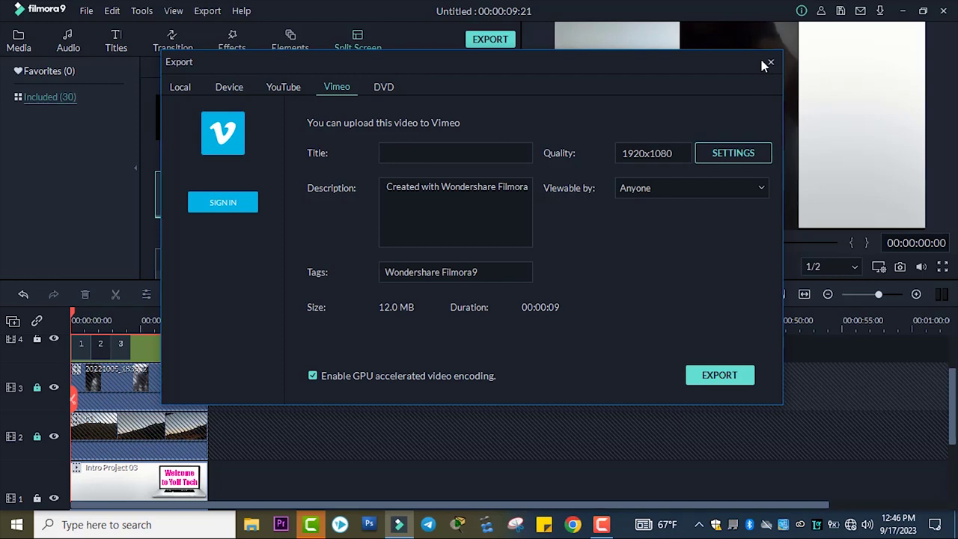
left_click(179, 88)
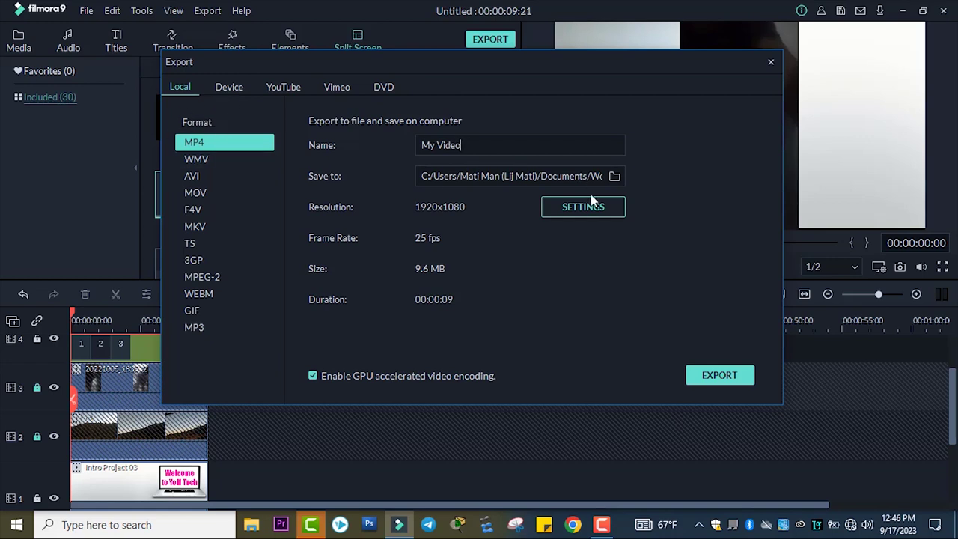
left_click_drag(461, 145, 405, 147)
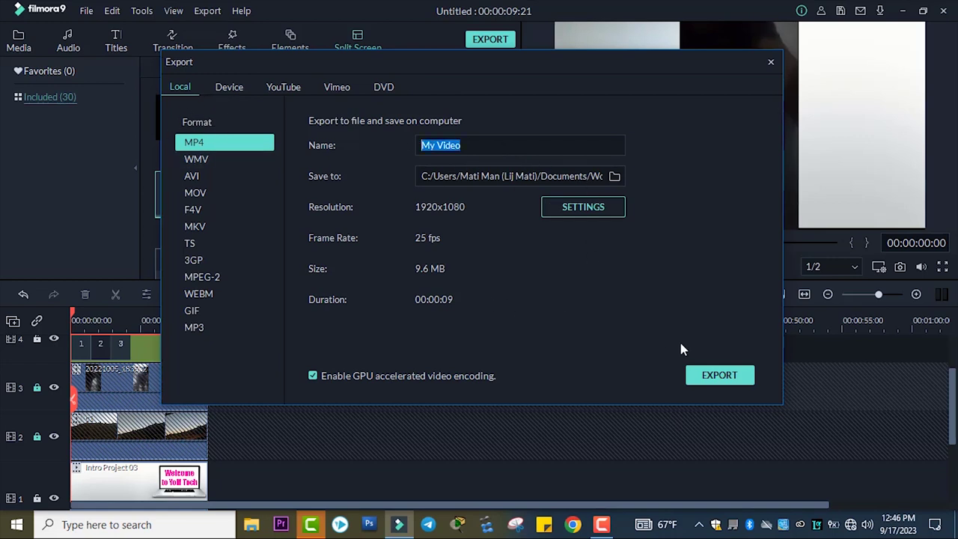
left_click(771, 63)
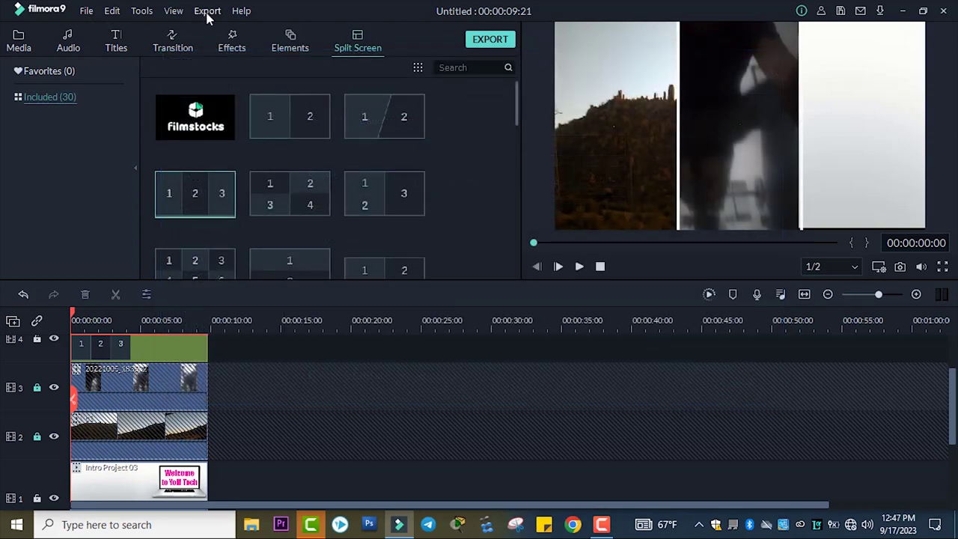
left_click(207, 12)
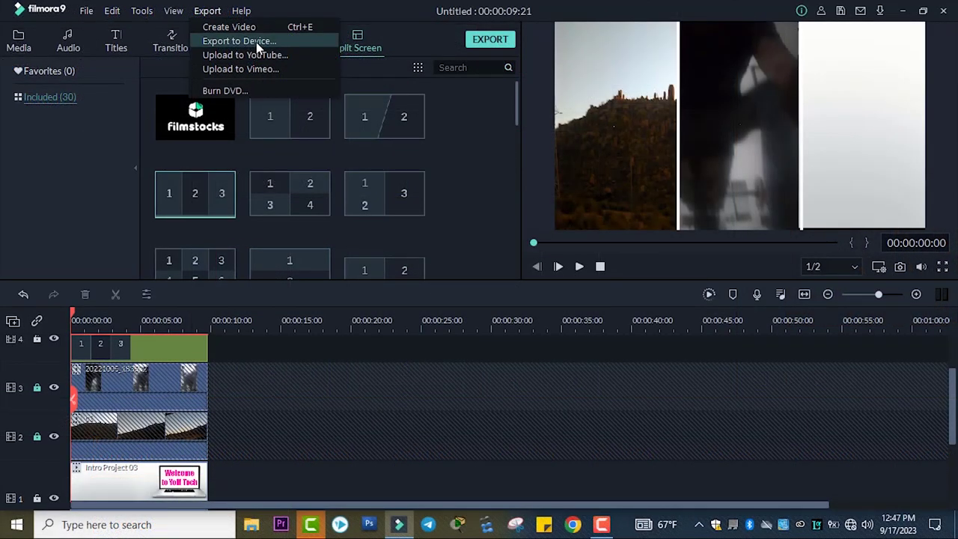
left_click(256, 42)
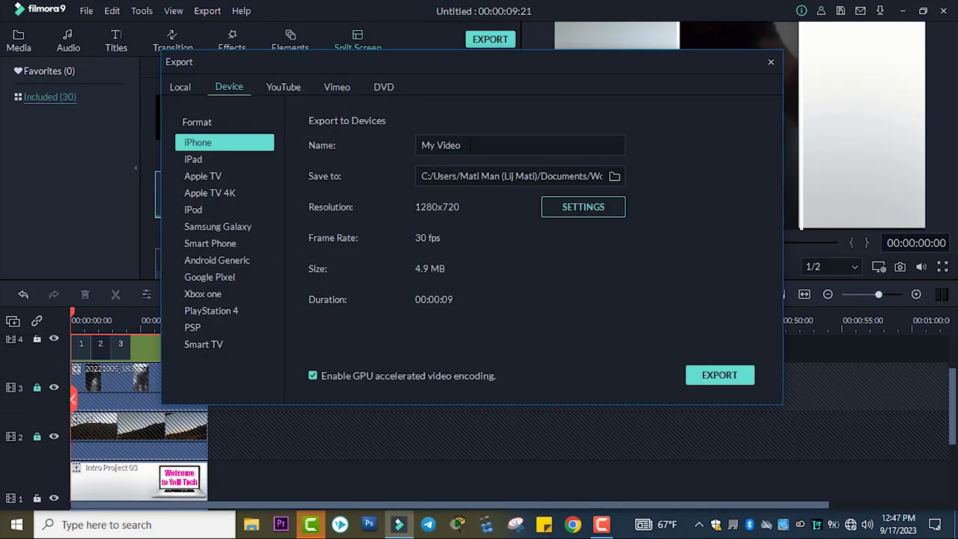
left_click(201, 158)
left_click(209, 176)
left_click(211, 192)
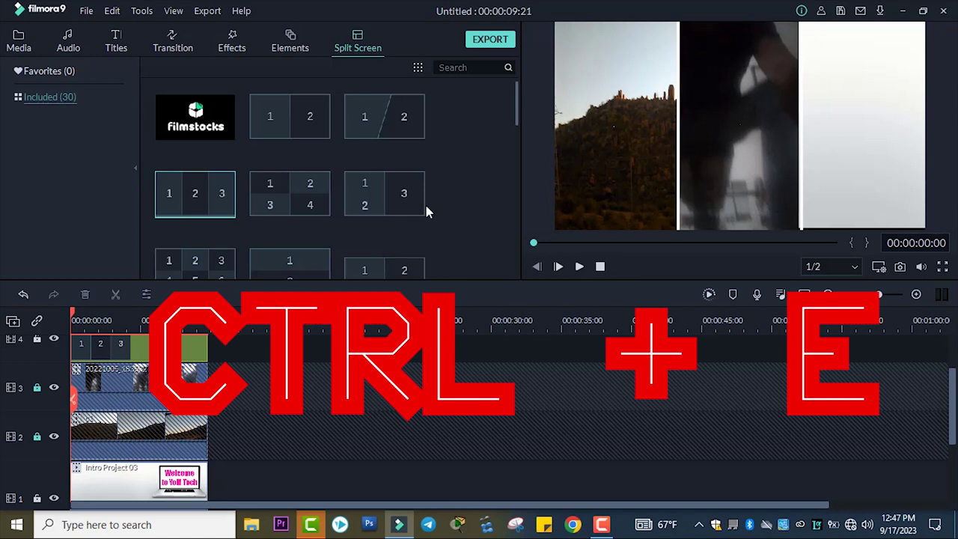
Step: Open the export options and rename the output from 'My Video' to 'My test vid'
key("ctrl+e")
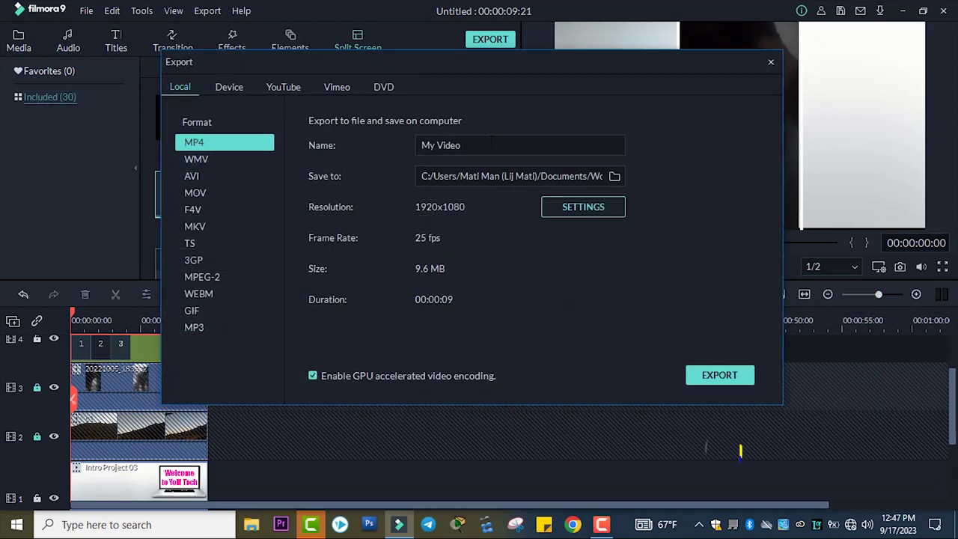
left_click_drag(462, 145, 398, 142)
type("My ")
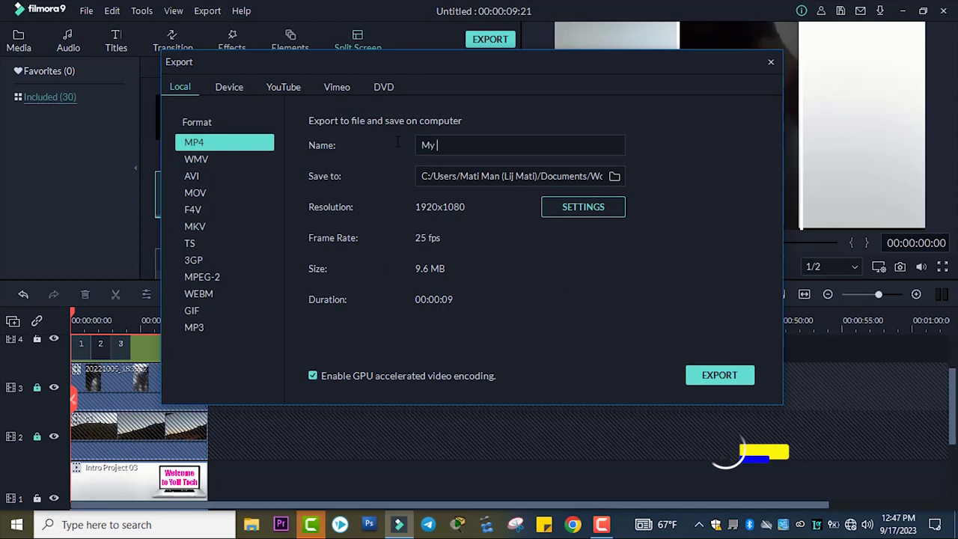
type("test vid")
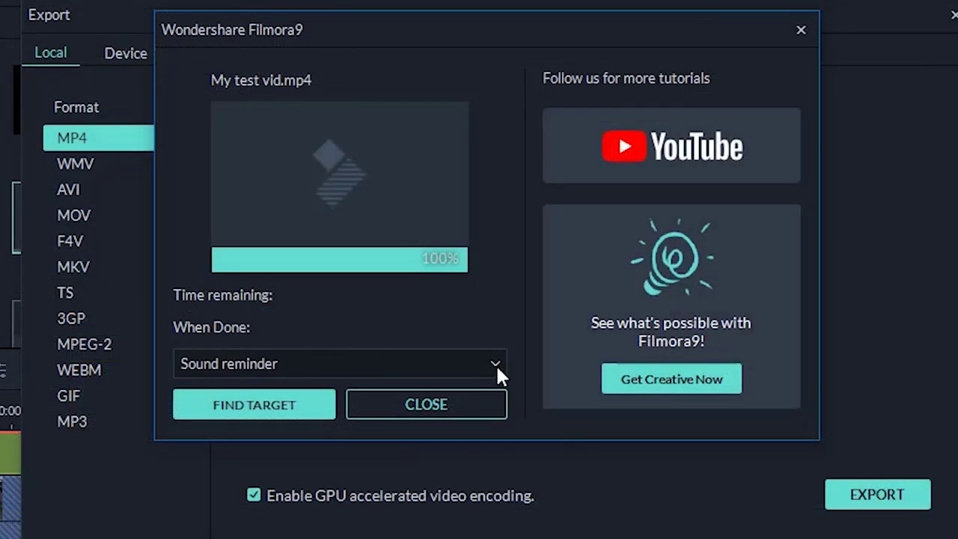
Step: Keep Sound reminder as the when-done action, close the export windows, and open File Explorer
left_click(456, 363)
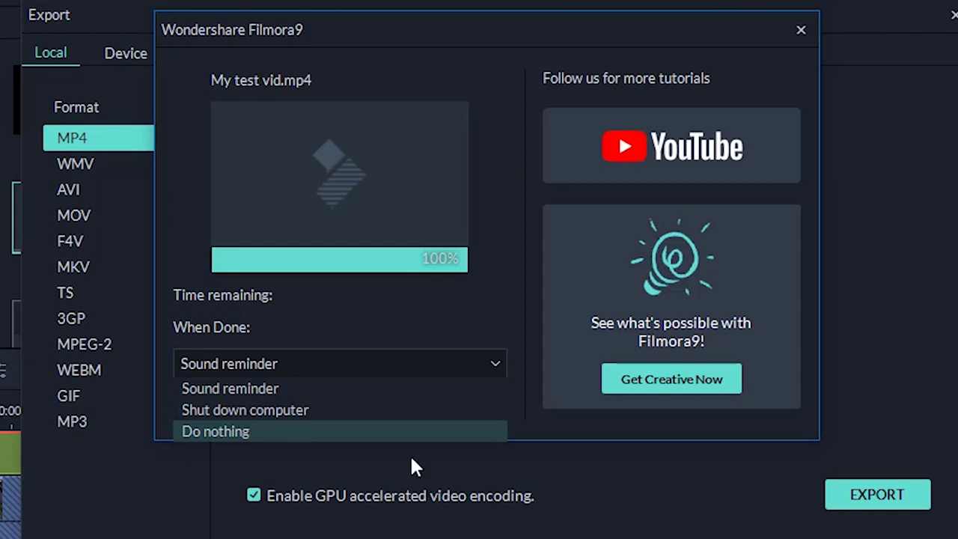
left_click(597, 498)
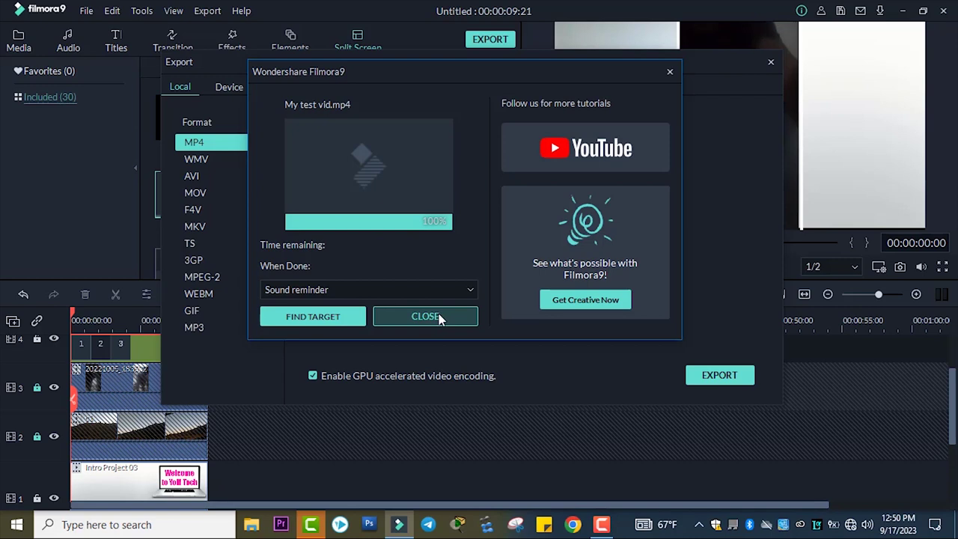
left_click(440, 318)
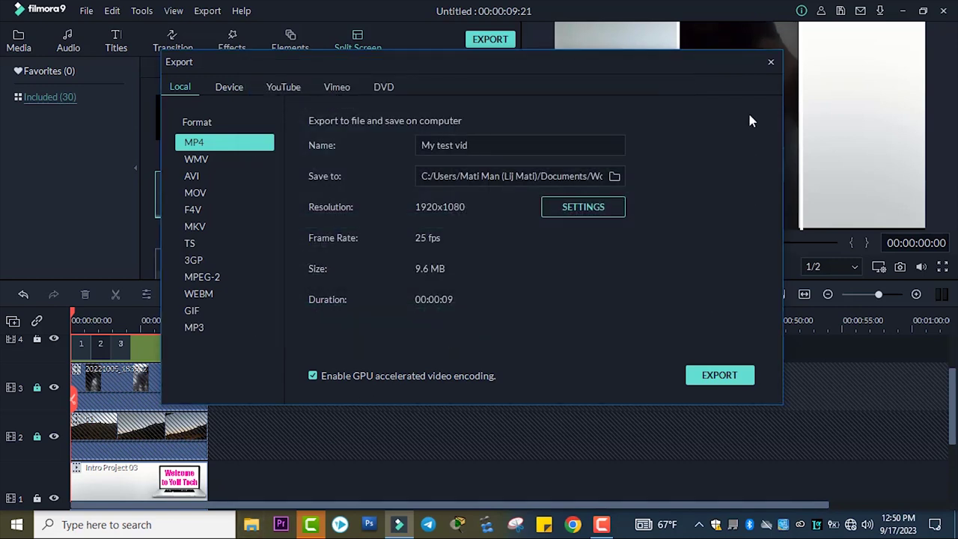
key("Escape")
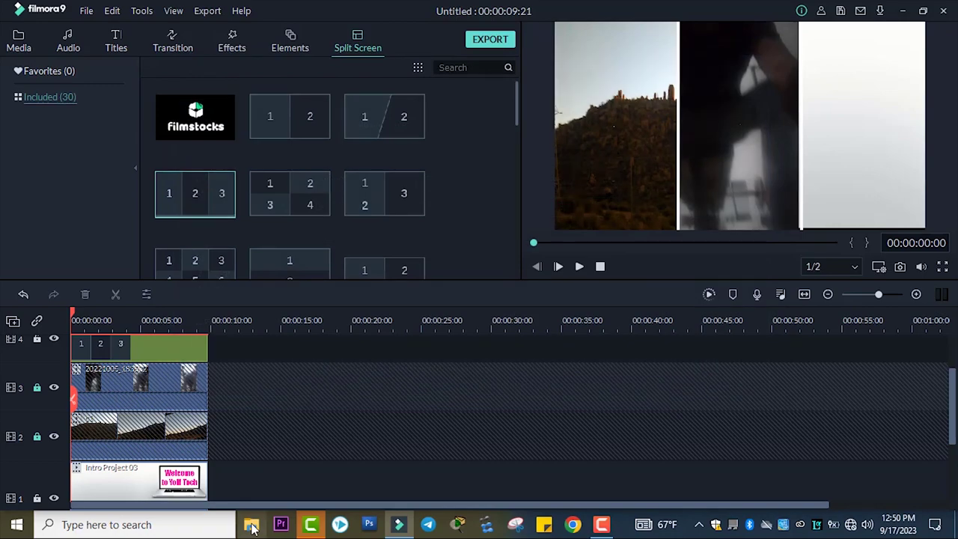
key("super+e")
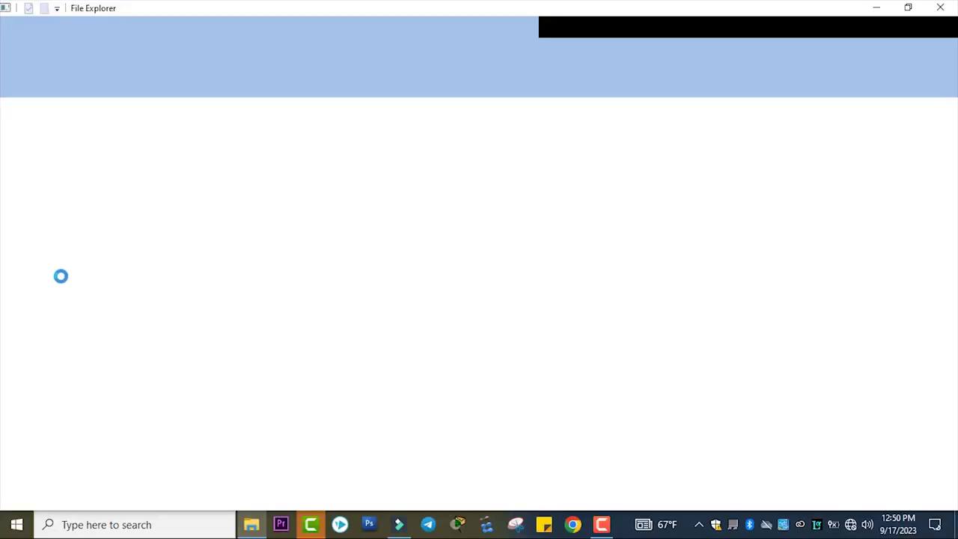